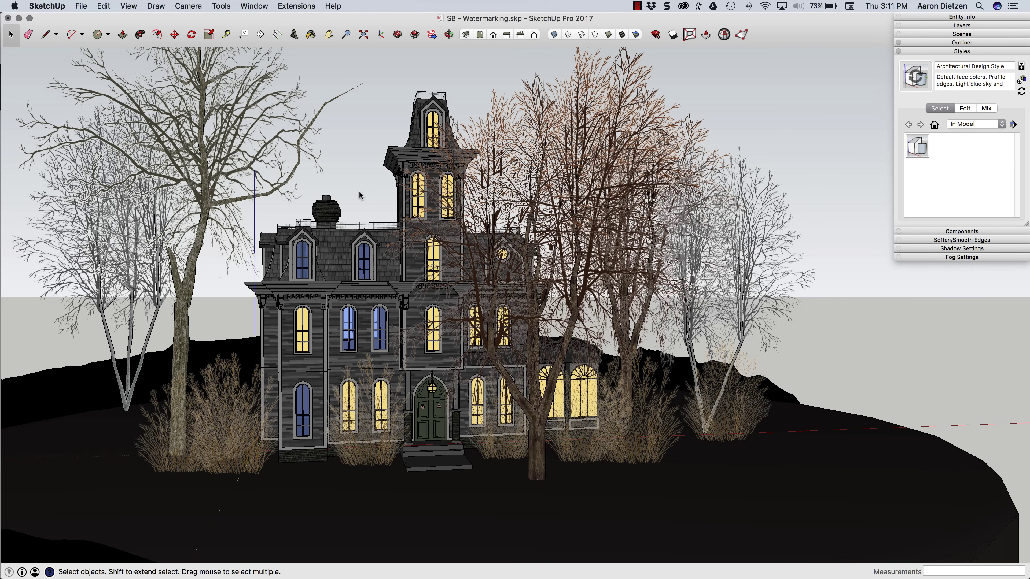
Open the style's watermark settings and add Spooky night.jpg from the Desktop as a new watermark
{"action": "key", "text": "Page_Down"}
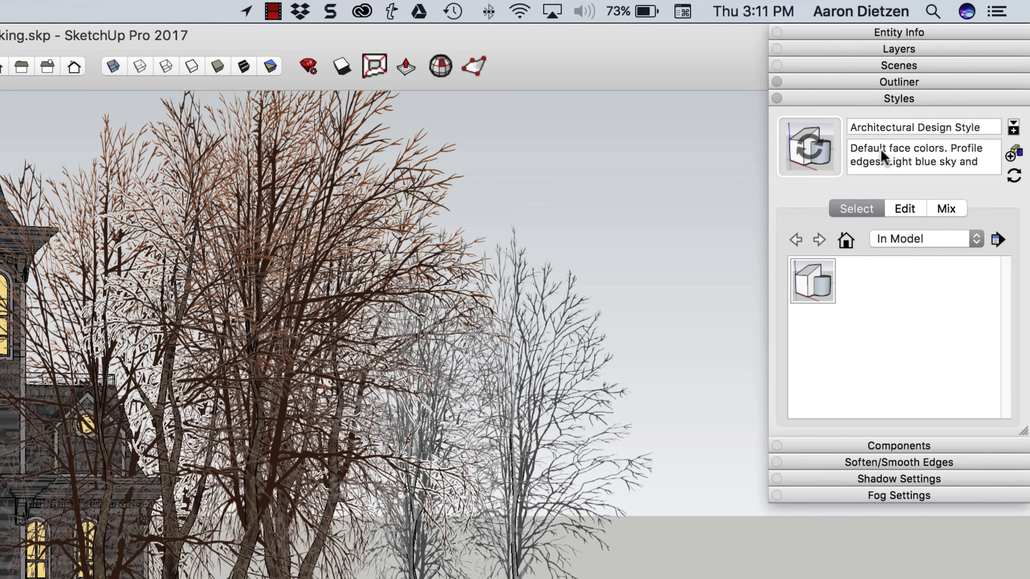
{"action": "left_click", "coordinate": [902, 210]}
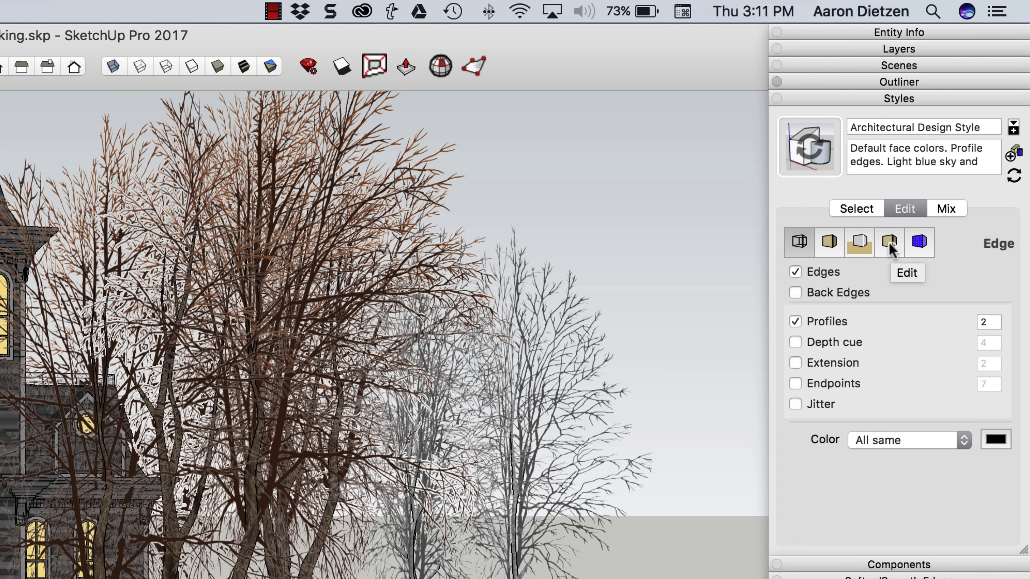
{"action": "left_click", "coordinate": [889, 244]}
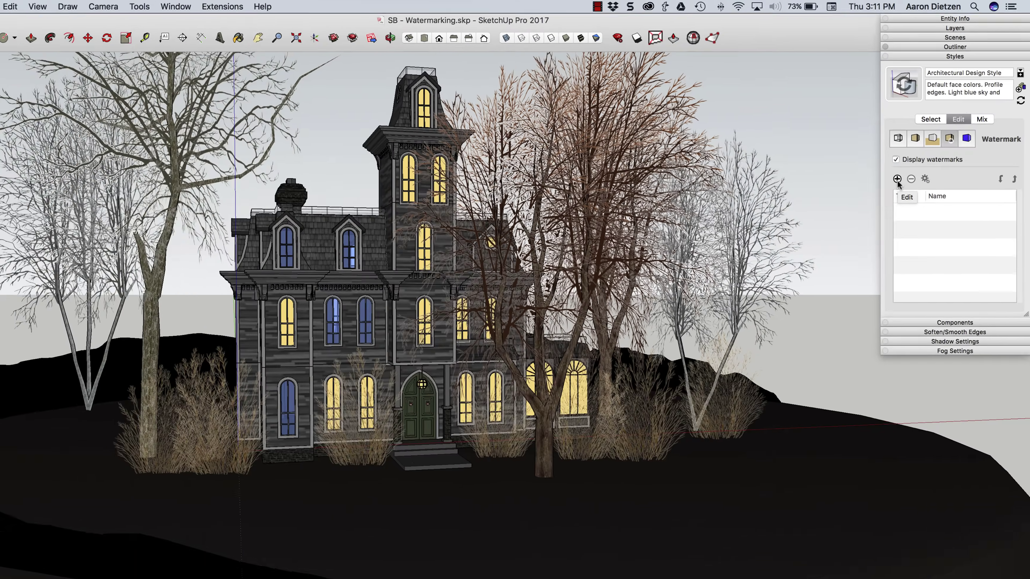
{"action": "left_click", "coordinate": [797, 313]}
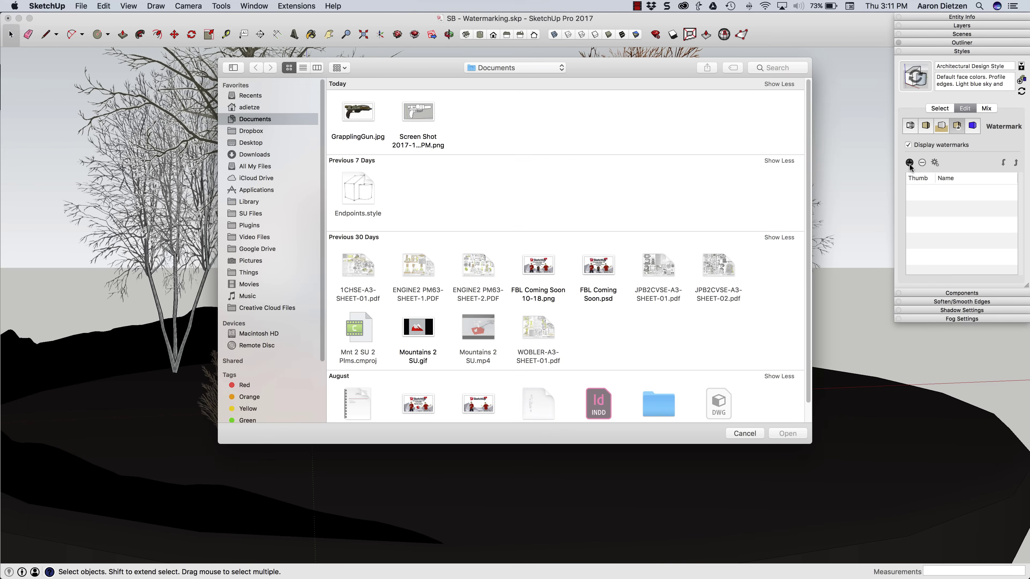
{"action": "left_click", "coordinate": [250, 142]}
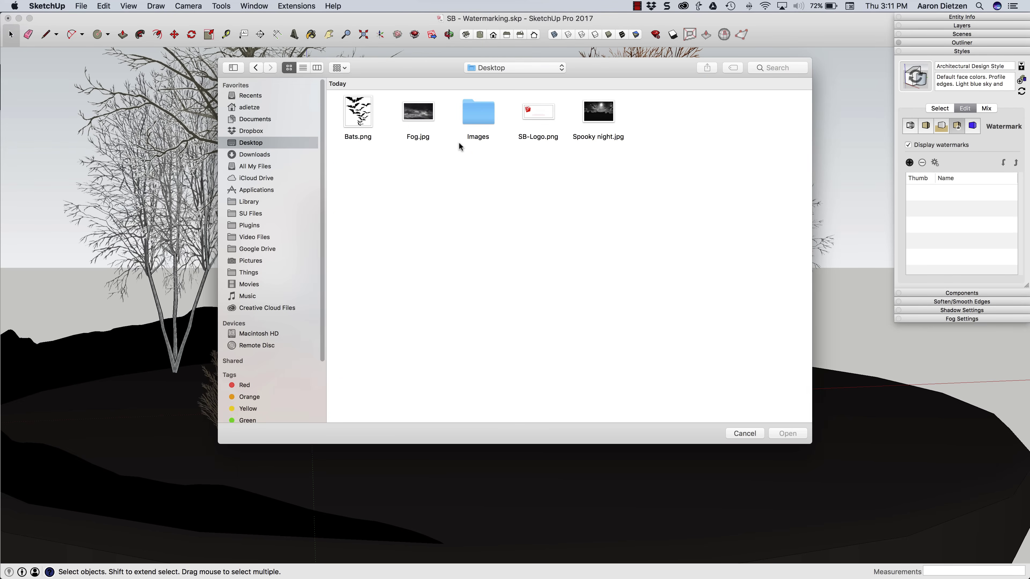
{"action": "left_click", "coordinate": [599, 117]}
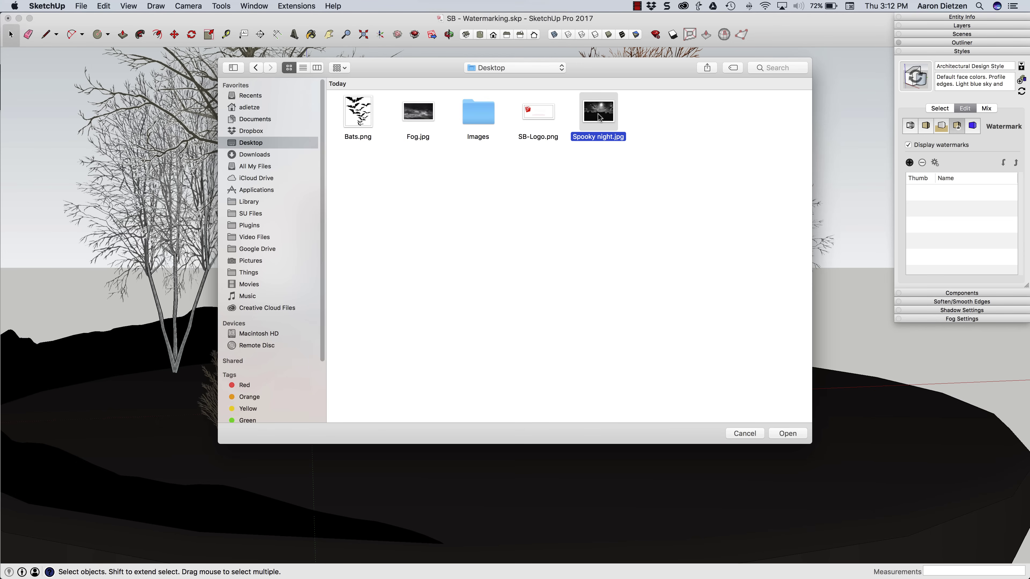
{"action": "double_click", "coordinate": [599, 117]}
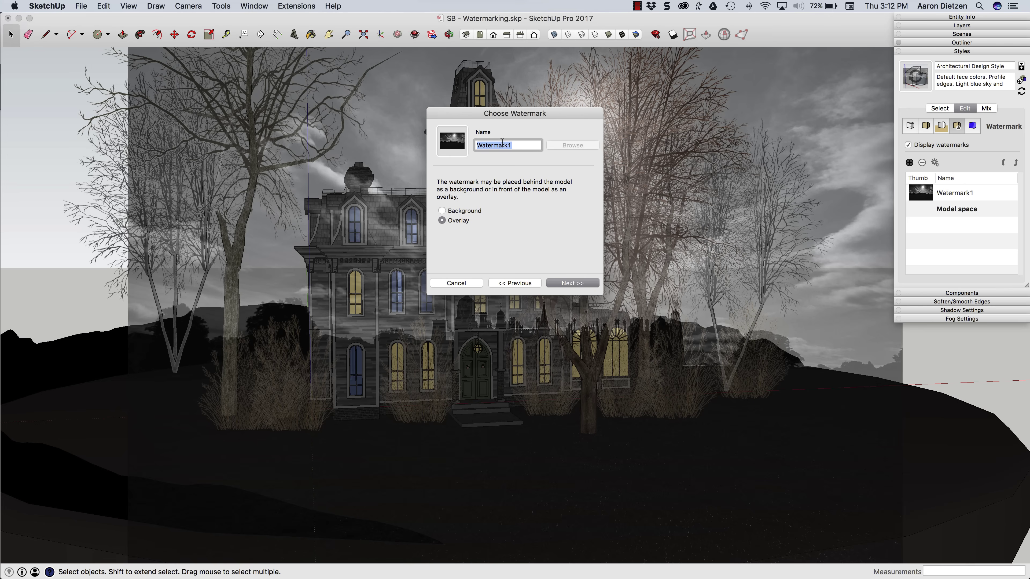
Name the watermark Sky, place it as a background behind the model, and set its blend fully toward the image
{"action": "type", "text": "Sky"}
{"action": "left_click", "coordinate": [442, 211]}
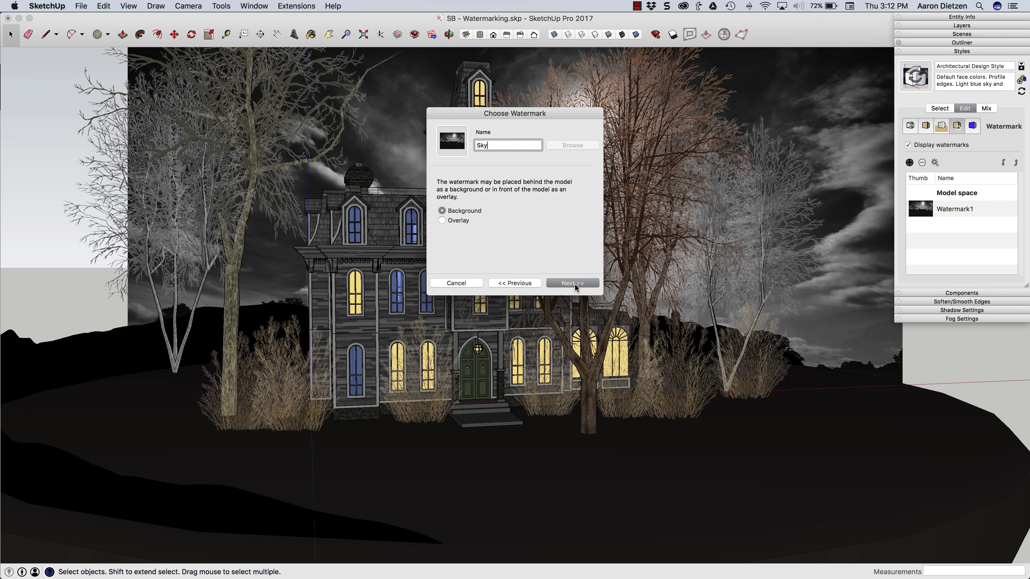
{"action": "left_click", "coordinate": [564, 283]}
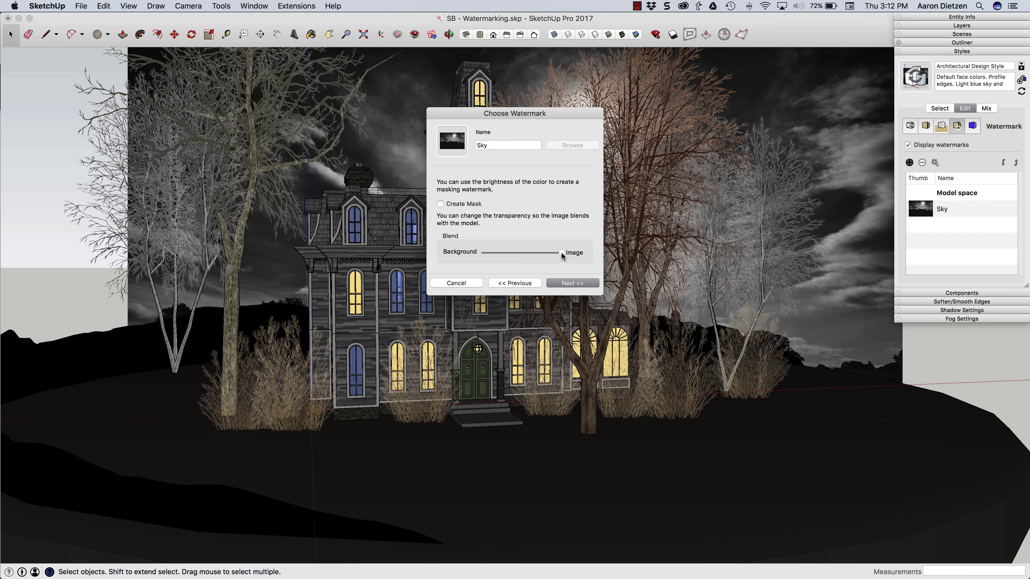
{"action": "mouse_move", "coordinate": [528, 253]}
{"action": "left_mouse_down"}
{"action": "mouse_move", "coordinate": [501, 252]}
{"action": "mouse_move", "coordinate": [542, 254]}
{"action": "mouse_move", "coordinate": [525, 253]}
{"action": "left_mouse_up"}
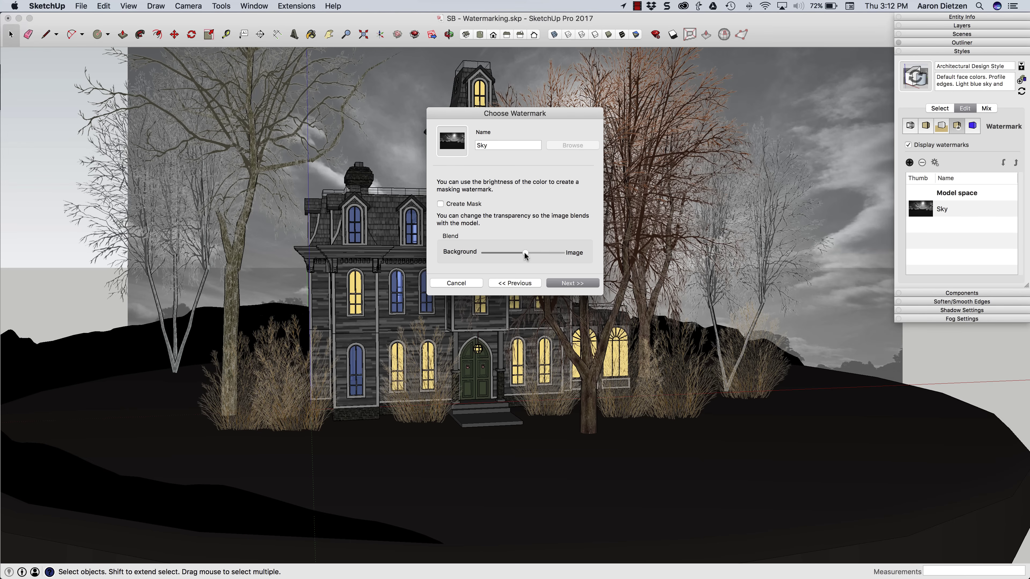
{"action": "left_click_drag", "start_coordinate": [553, 253], "coordinate": [566, 252]}
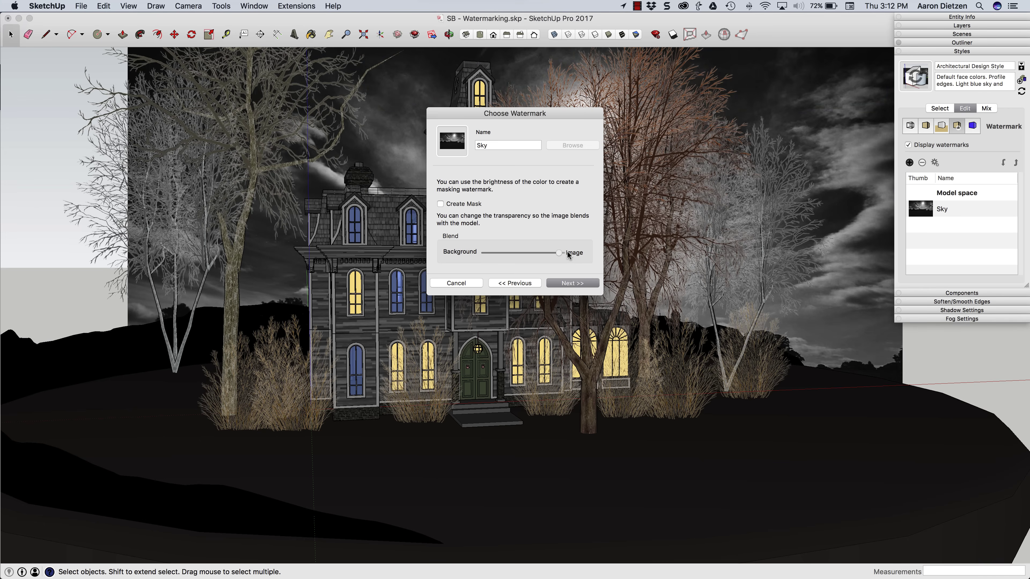
{"action": "left_click", "coordinate": [568, 288]}
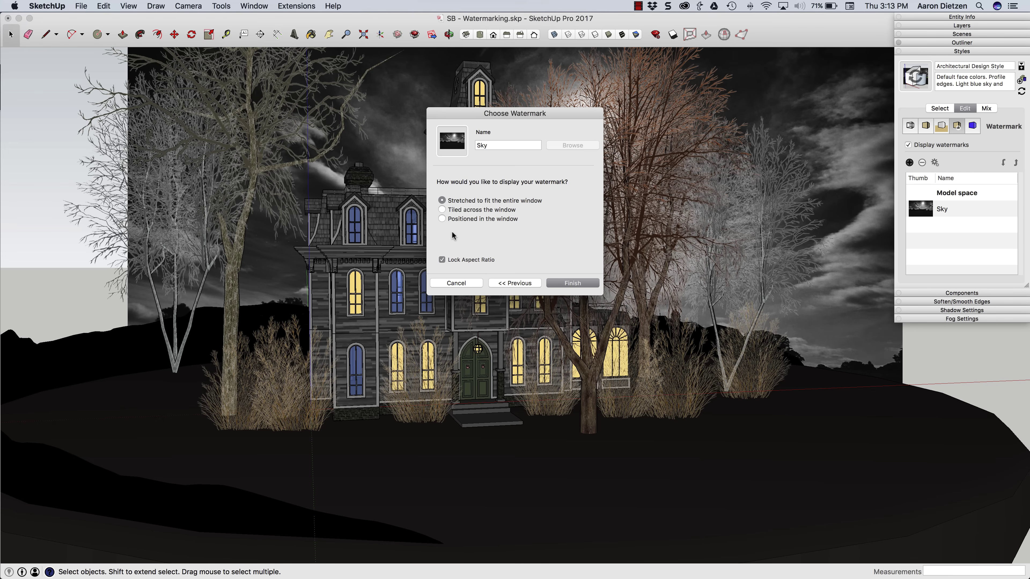
Display the Sky watermark positioned in the centre of the window at maximum scale and finish its setup
{"action": "left_click", "coordinate": [442, 209]}
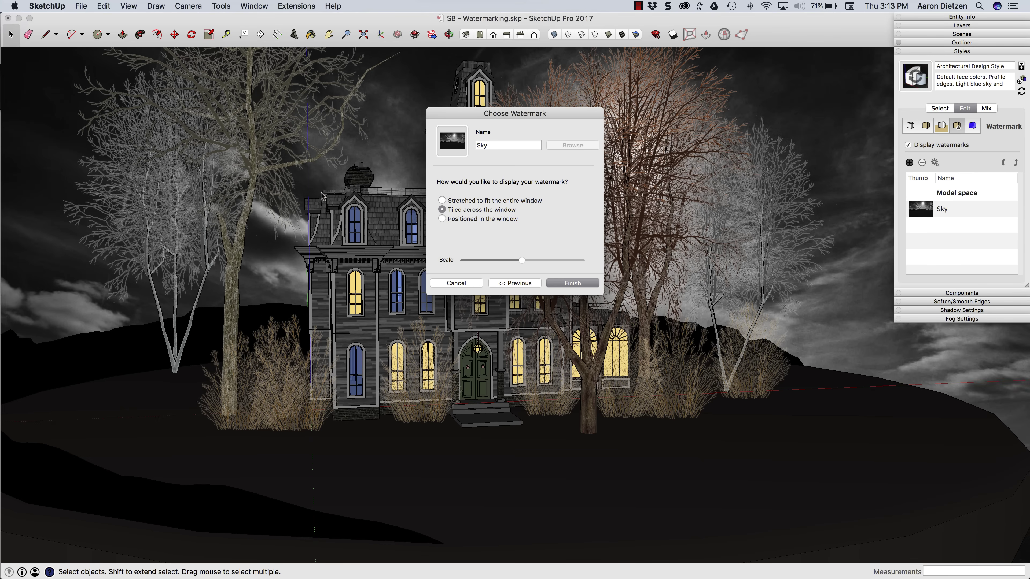
{"action": "left_click", "coordinate": [441, 219]}
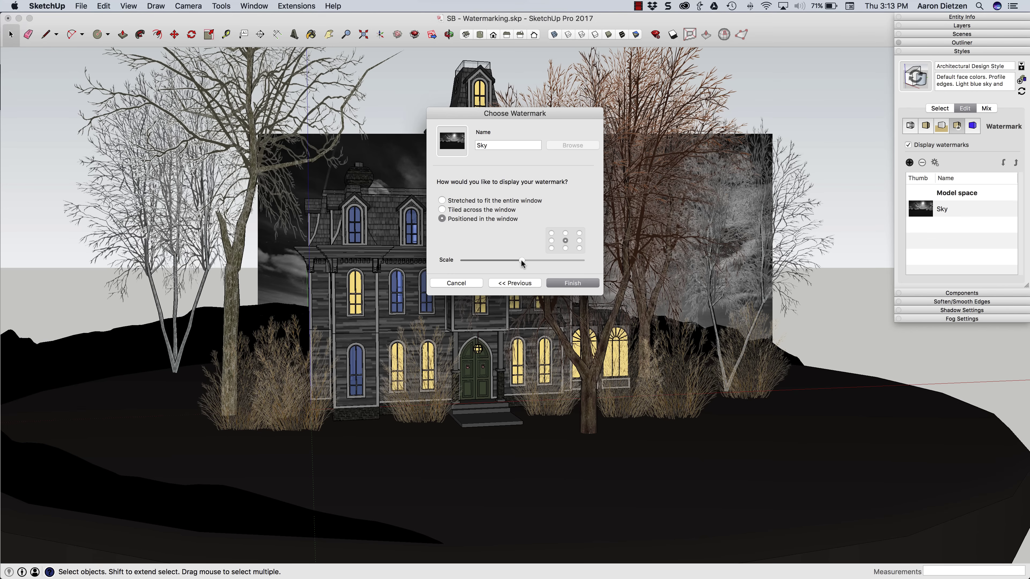
{"action": "left_click_drag", "start_coordinate": [521, 259], "coordinate": [619, 252]}
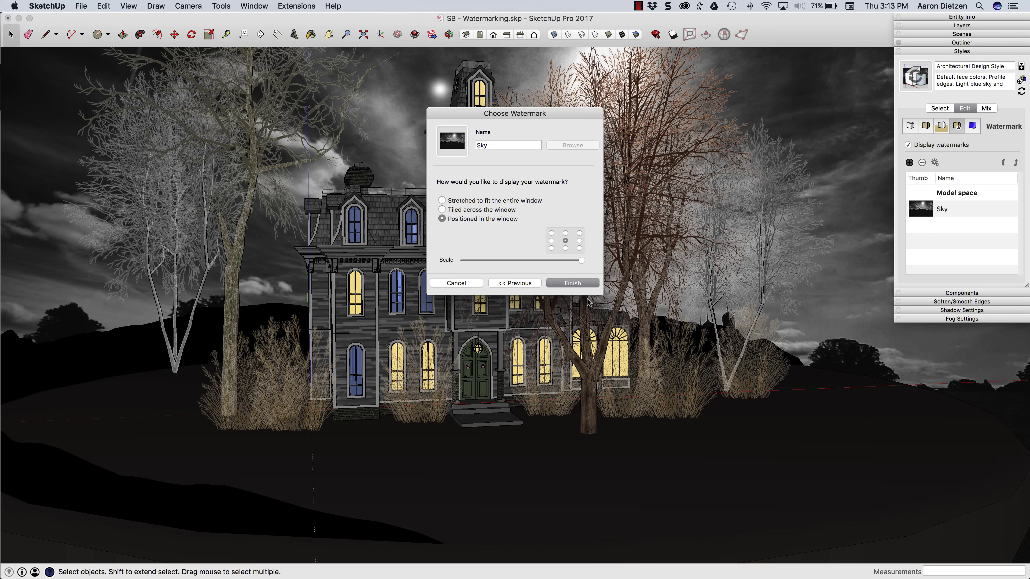
{"action": "left_click", "coordinate": [572, 283]}
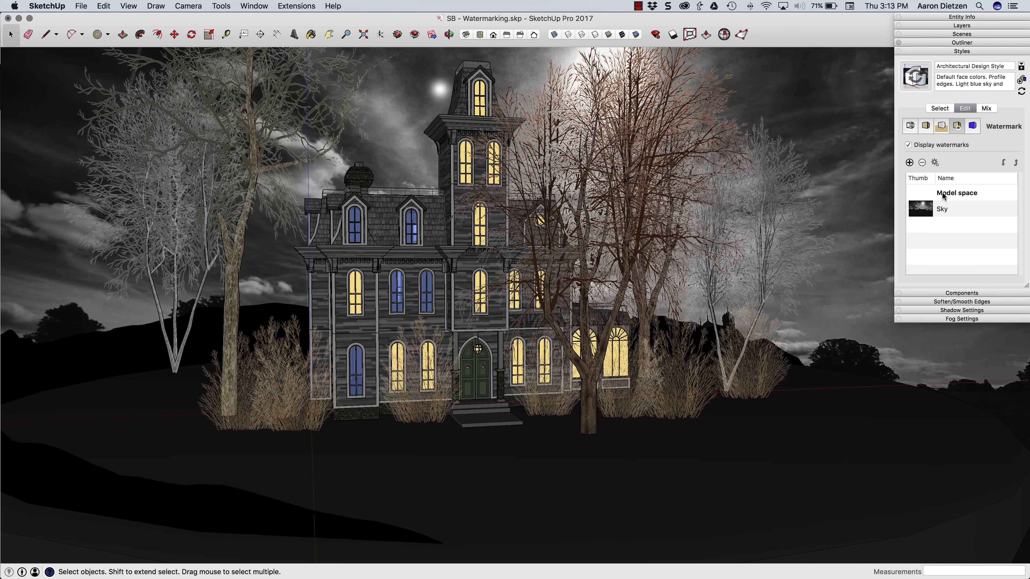
{"action": "left_click", "coordinate": [939, 214]}
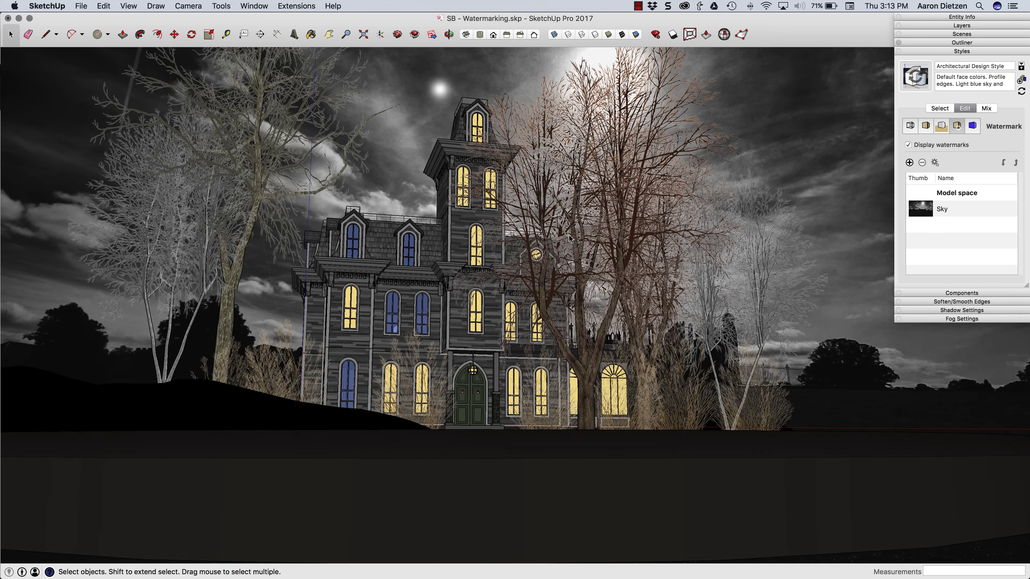
{"action": "middle_click_drag", "start_coordinate": [569, 237], "coordinate": [693, 207]}
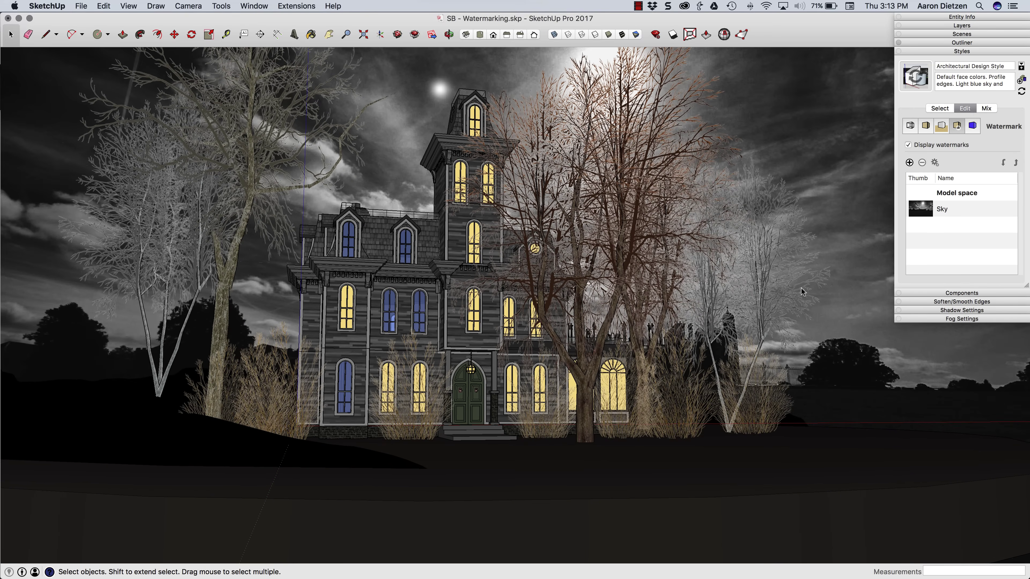
{"action": "middle_click_drag", "start_coordinate": [802, 292], "coordinate": [765, 190]}
{"action": "scroll", "coordinate": [765, 190], "scroll_direction": "up", "scroll_amount": 5}
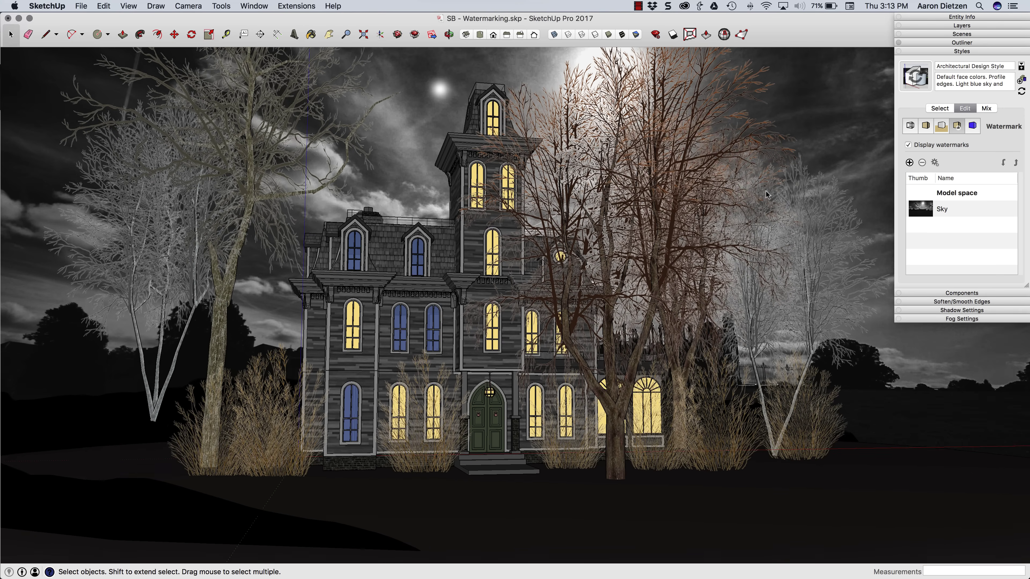
{"action": "middle_click_drag", "start_coordinate": [765, 190], "coordinate": [795, 203]}
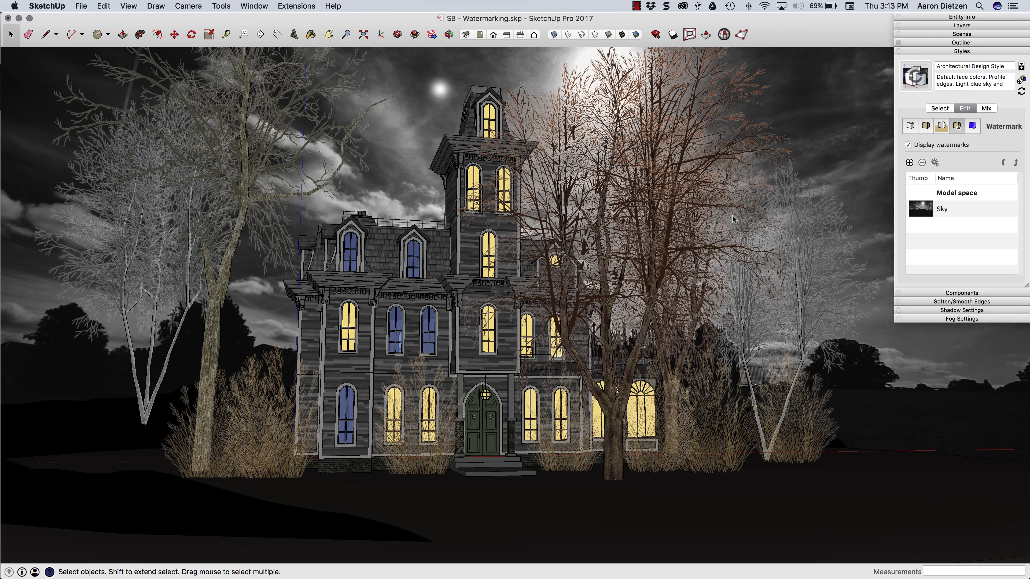
Add Bats.png from the Desktop as another watermark named Bats, placed as a background behind the model
{"action": "left_click", "coordinate": [909, 163]}
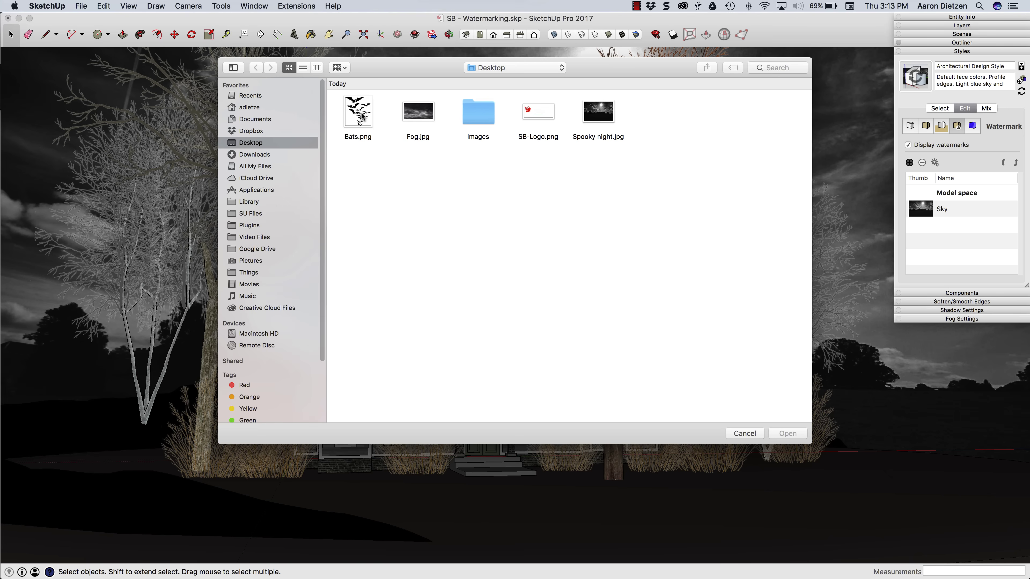
{"action": "left_click", "coordinate": [362, 116]}
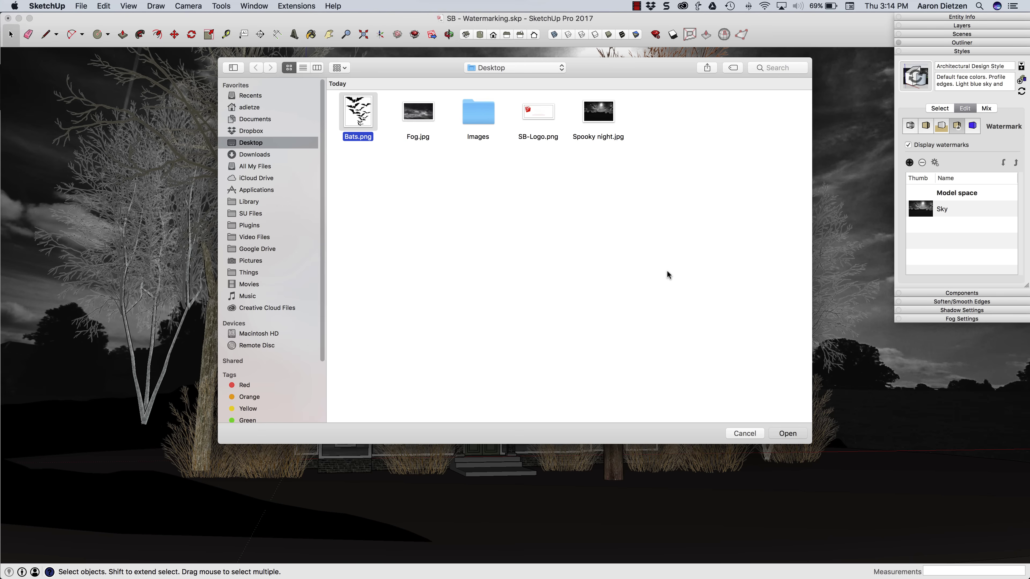
{"action": "key", "text": "Return"}
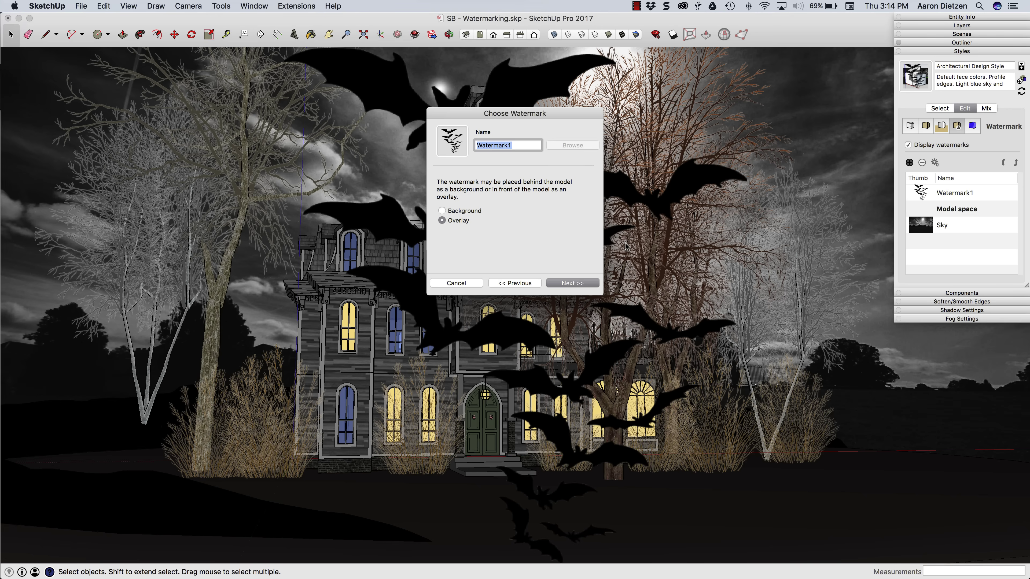
{"action": "type", "text": "Bats"}
{"action": "left_click", "coordinate": [441, 211]}
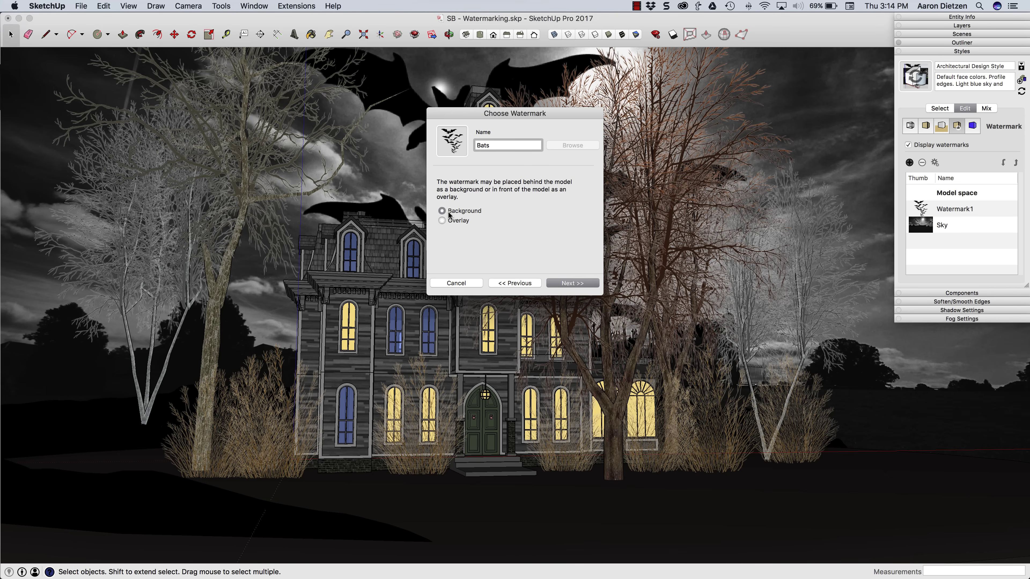
{"action": "left_click_drag", "start_coordinate": [467, 118], "coordinate": [753, 259]}
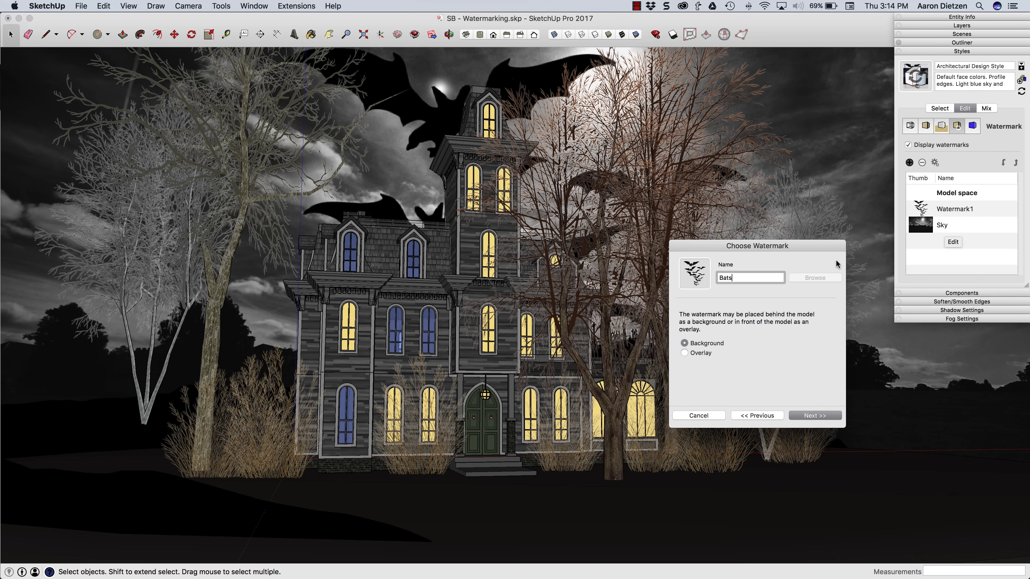
{"action": "left_click_drag", "start_coordinate": [701, 244], "coordinate": [566, 236]}
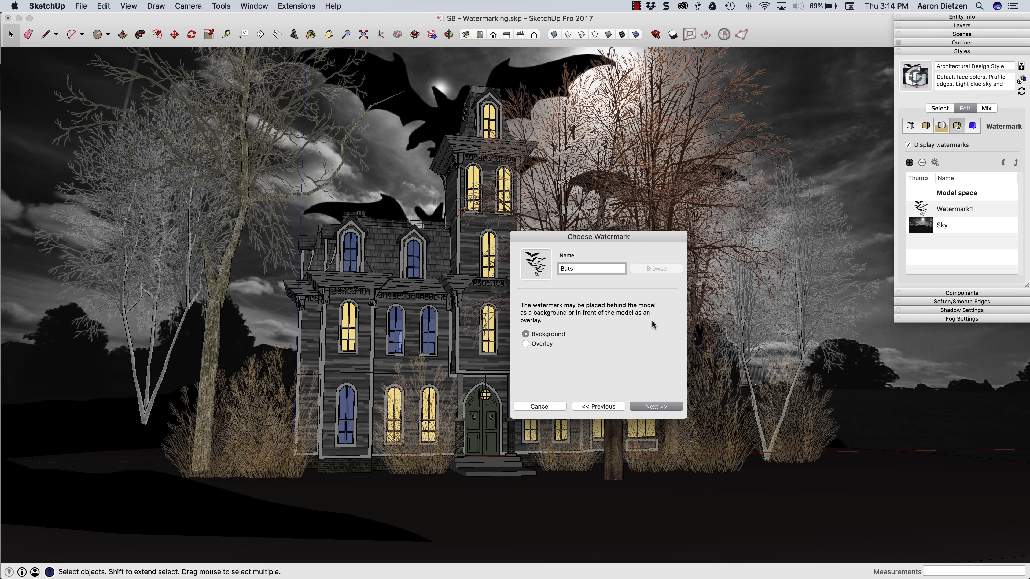
{"action": "left_click", "coordinate": [658, 407]}
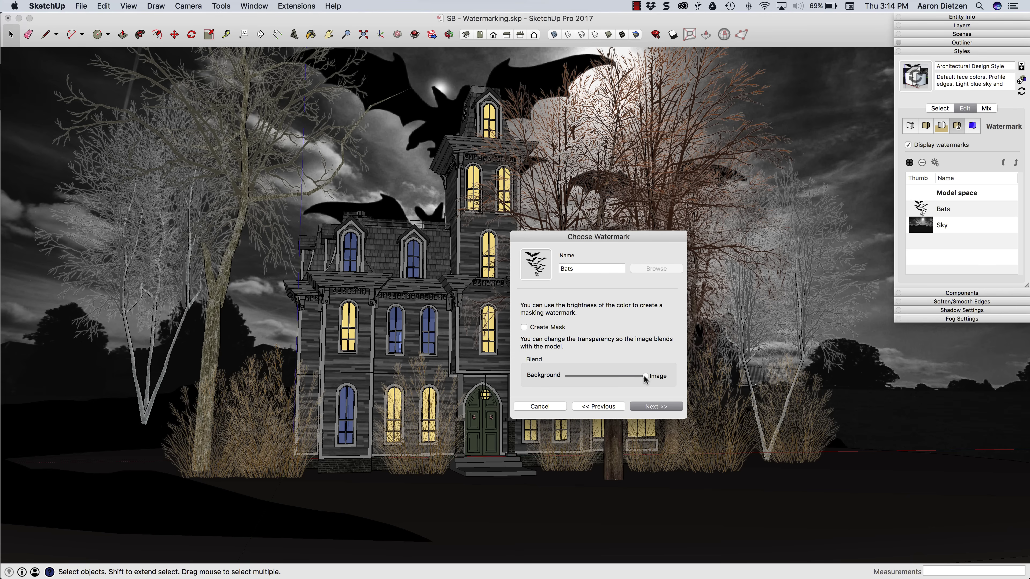
Fade the Bats watermark slightly by setting its blend to about three quarters of the way toward the image
{"action": "left_click_drag", "start_coordinate": [642, 375], "coordinate": [621, 375]}
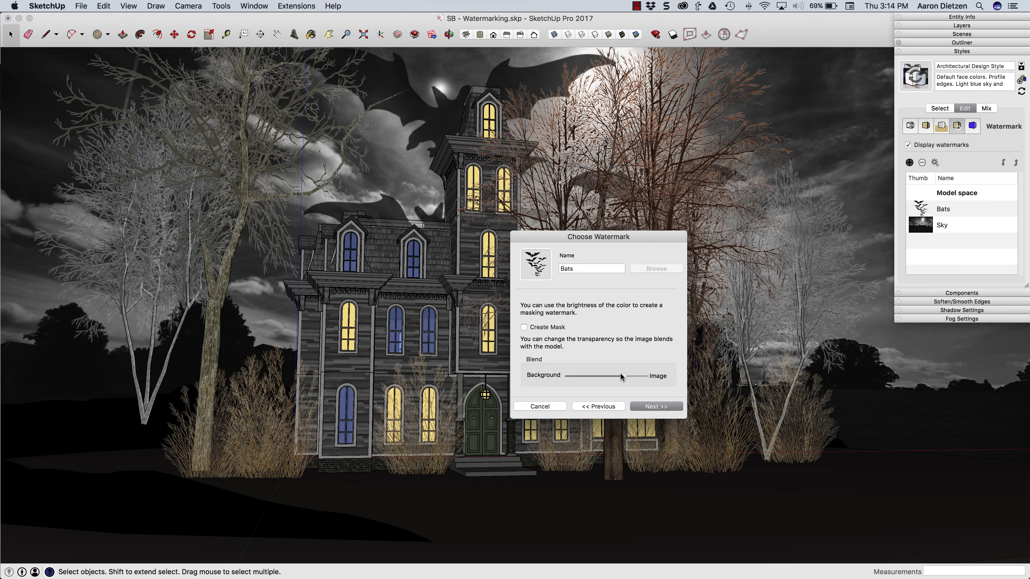
{"action": "left_click", "coordinate": [629, 376]}
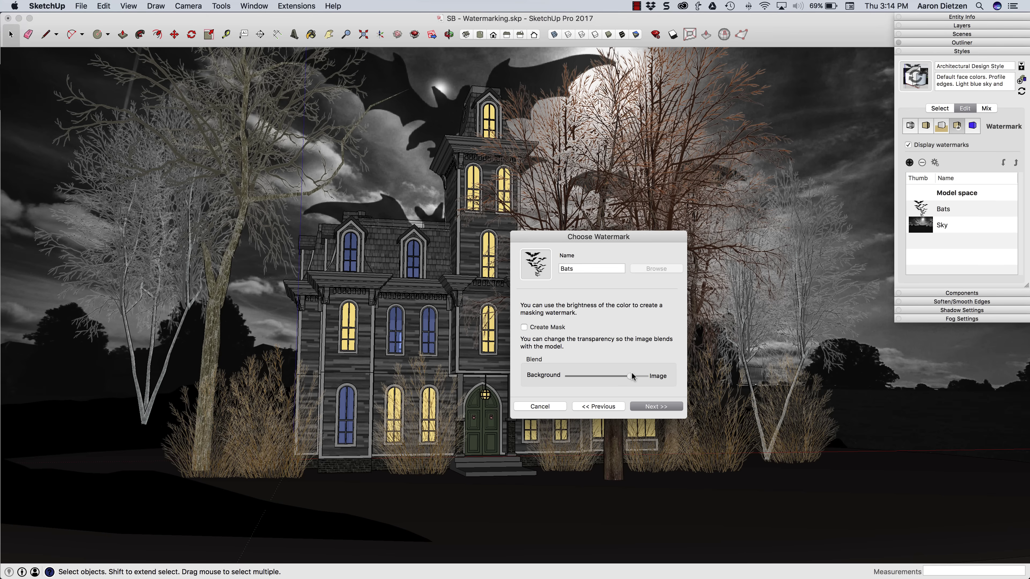
{"action": "left_click", "coordinate": [651, 408]}
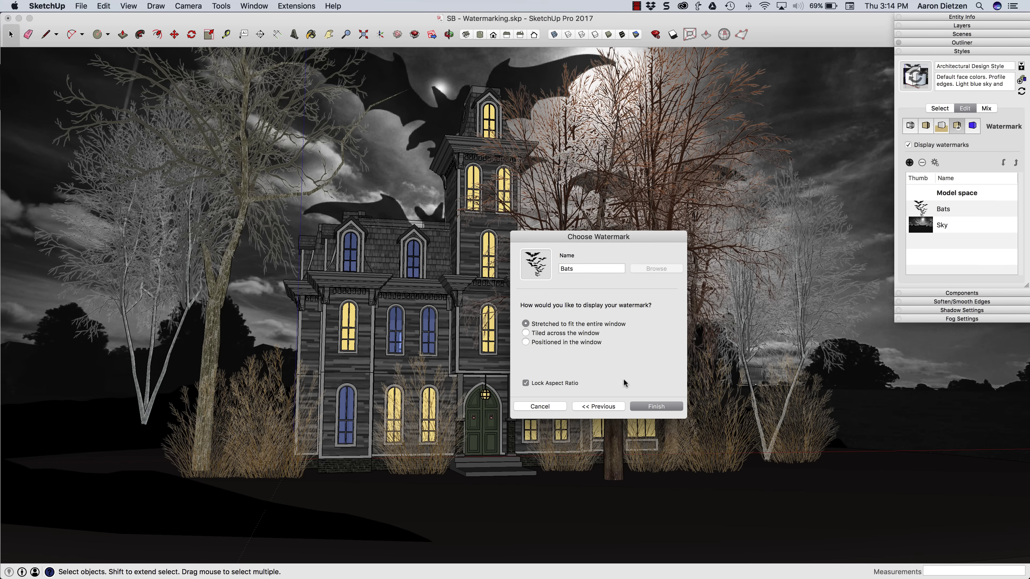
Display the Bats watermark positioned at the middle of the window's right edge, at slightly under half scale, and finish its setup
{"action": "left_click", "coordinate": [535, 343]}
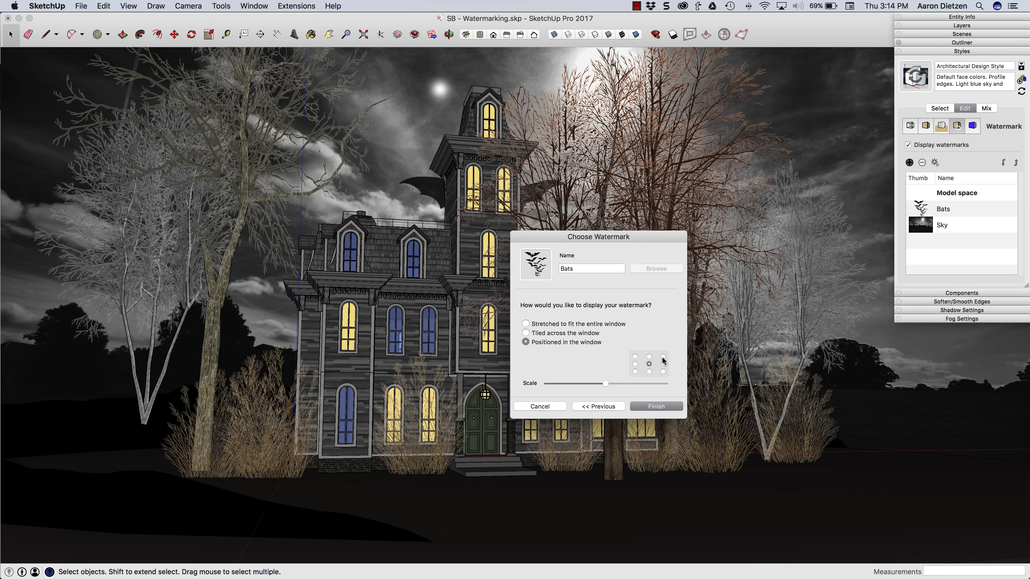
{"action": "left_click", "coordinate": [662, 357]}
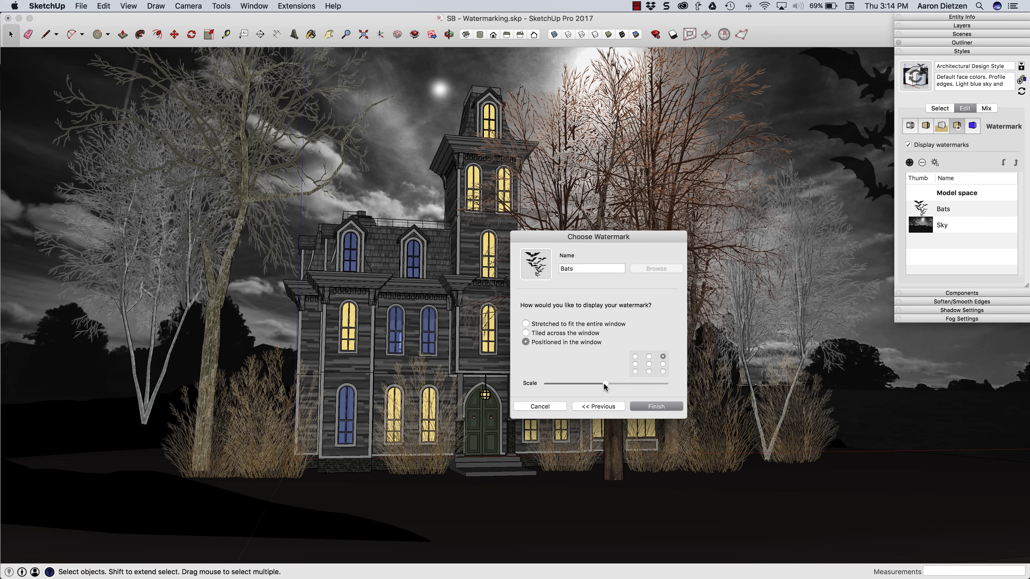
{"action": "left_click", "coordinate": [593, 384]}
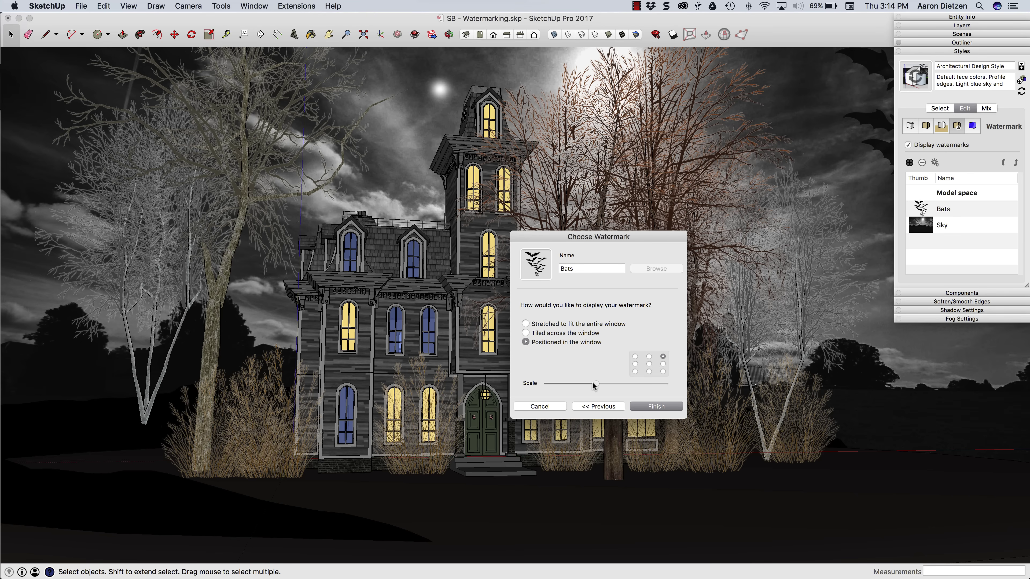
{"action": "left_click", "coordinate": [663, 365]}
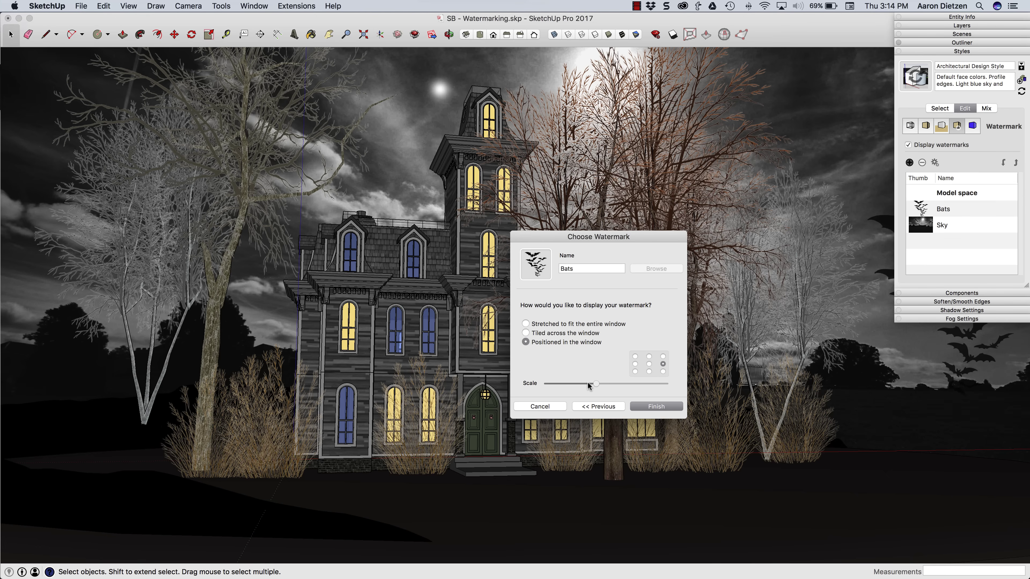
{"action": "left_click", "coordinate": [655, 406]}
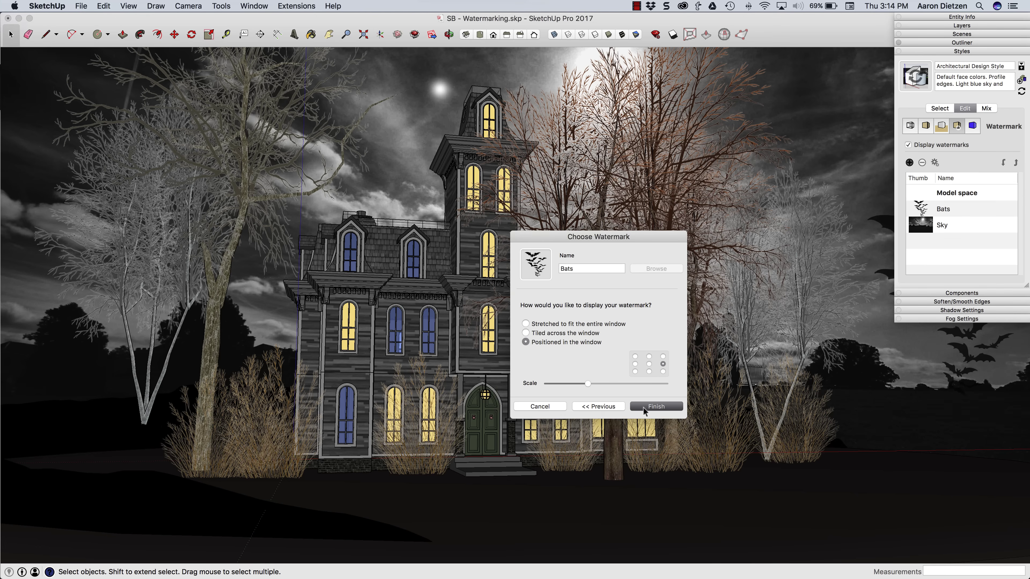
Try moving the Sky watermark ahead of the Bats watermark in the background stacking order
{"action": "left_click", "coordinate": [941, 52]}
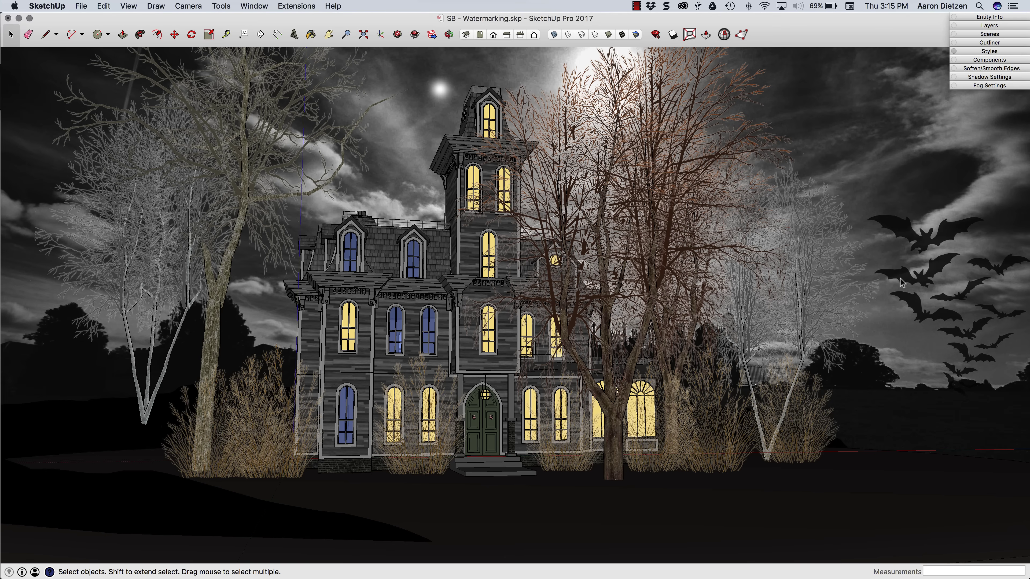
{"action": "left_click", "coordinate": [989, 51]}
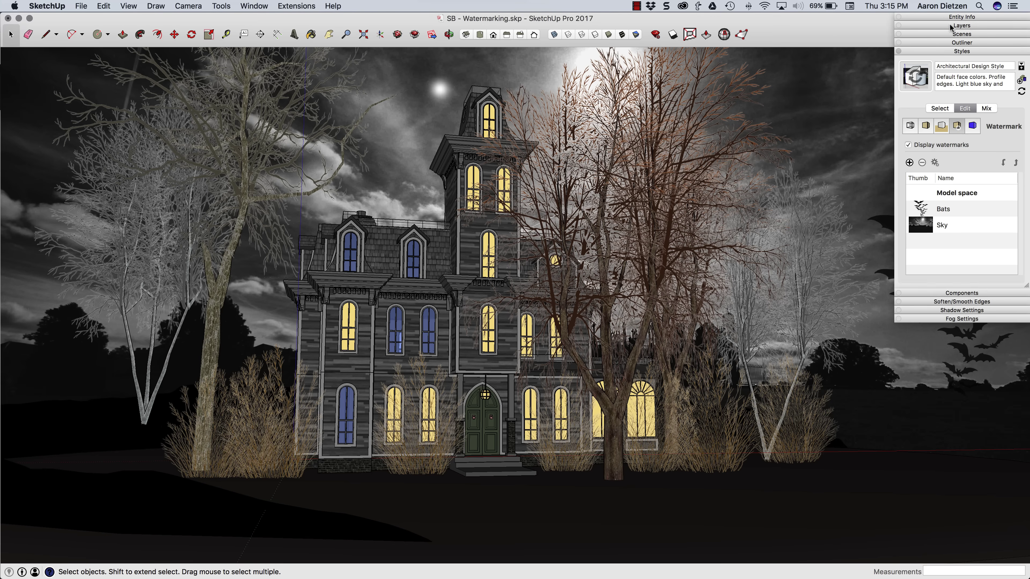
{"action": "left_click_drag", "start_coordinate": [941, 17], "coordinate": [670, 145]}
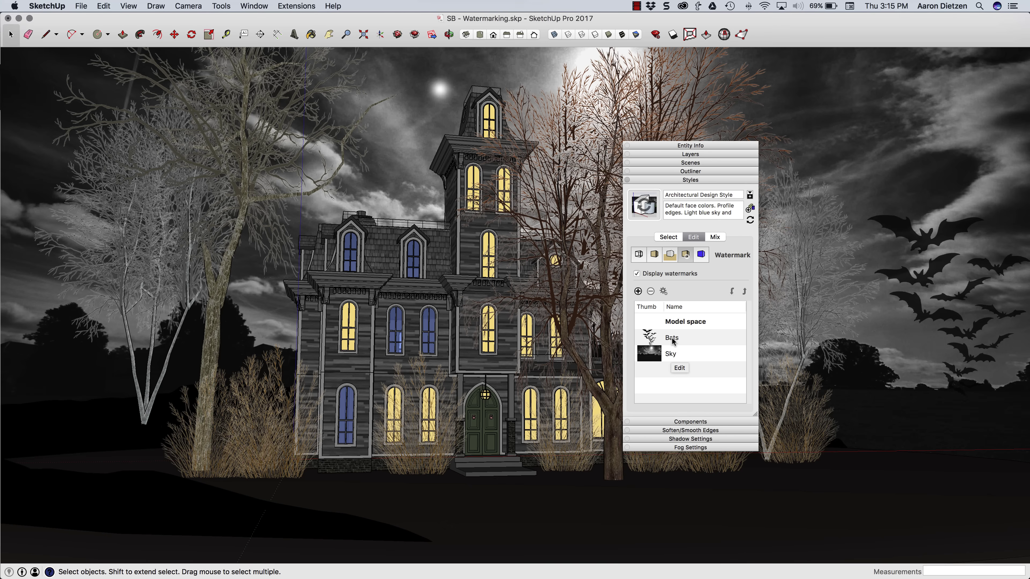
{"action": "left_click", "coordinate": [671, 354]}
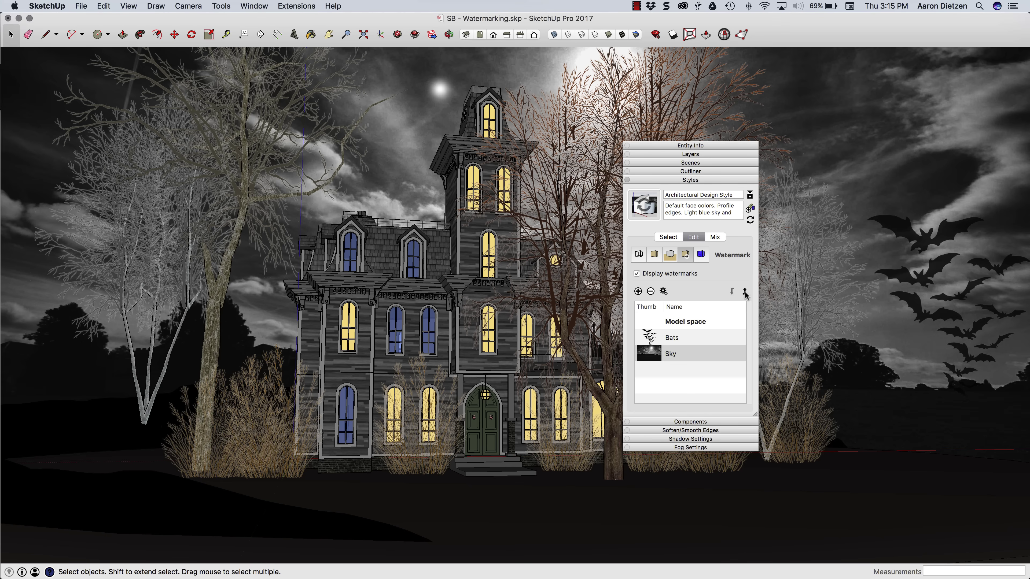
{"action": "left_click", "coordinate": [746, 291]}
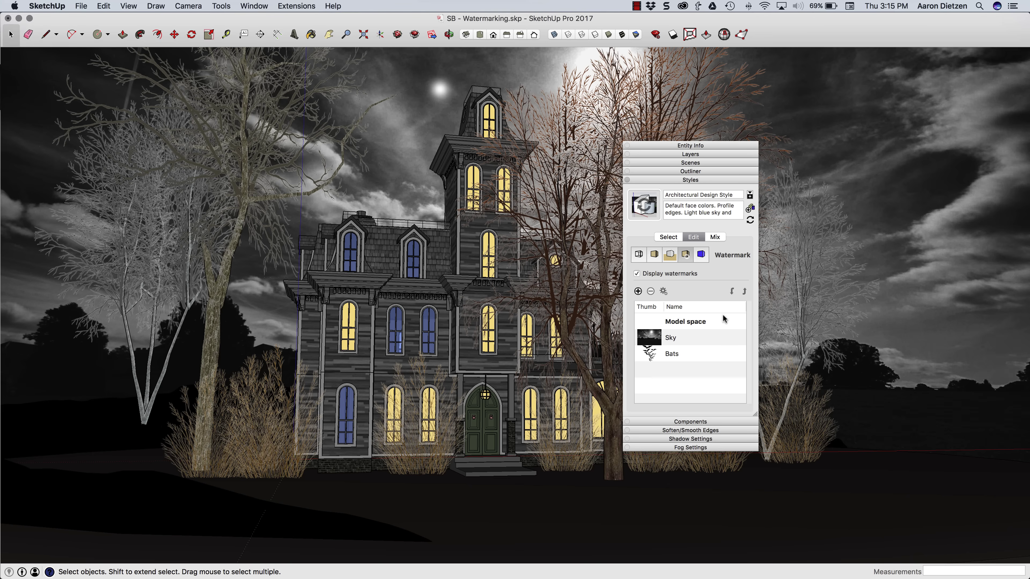
Send the Sky watermark back behind the Bats watermark and return the style settings to the edge of the screen
{"action": "left_click", "coordinate": [679, 340]}
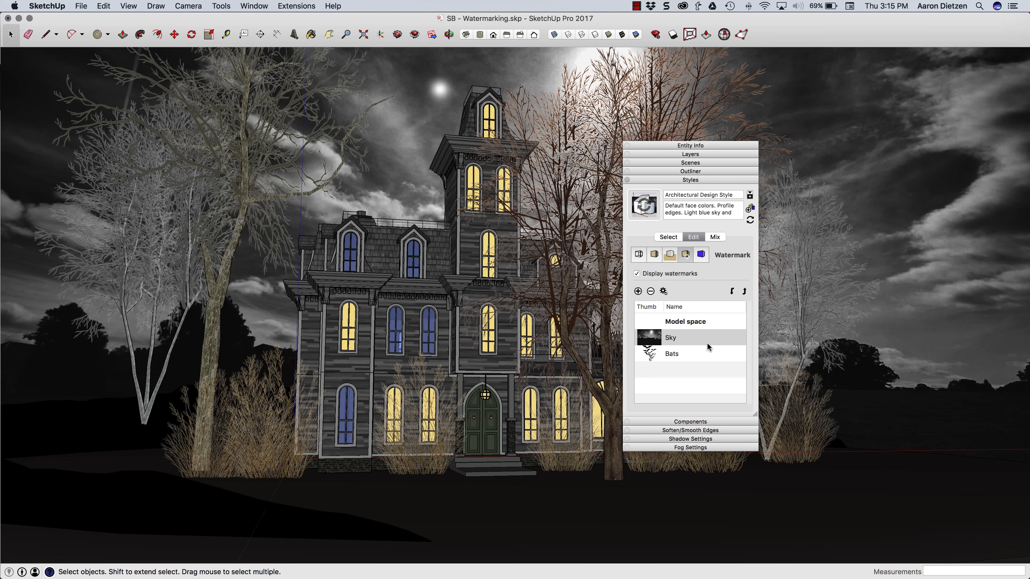
{"action": "left_click_drag", "start_coordinate": [707, 346], "coordinate": [710, 347]}
{"action": "left_click_drag", "start_coordinate": [700, 147], "coordinate": [616, 225]}
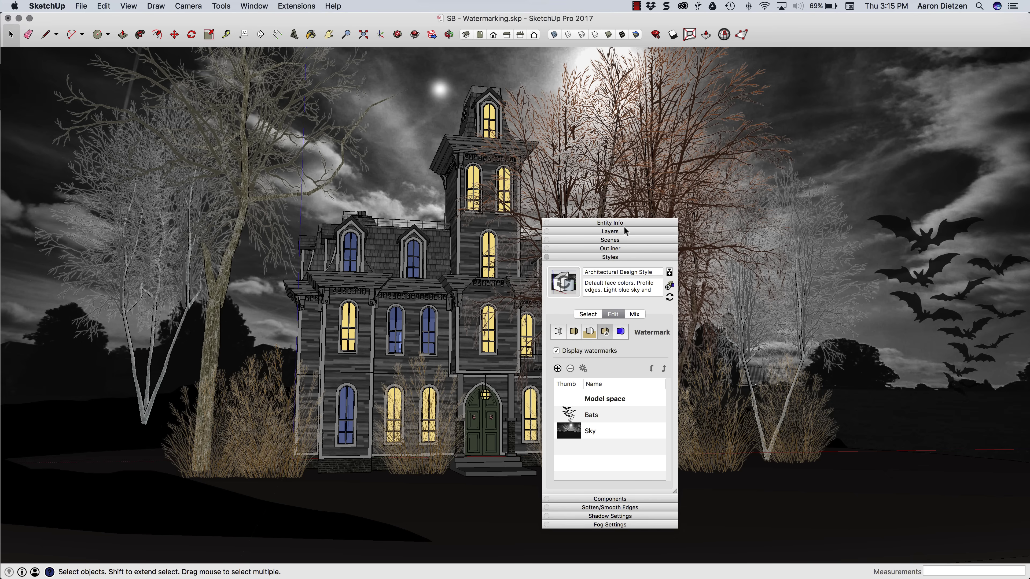
{"action": "left_click_drag", "start_coordinate": [623, 226], "coordinate": [967, 5]}
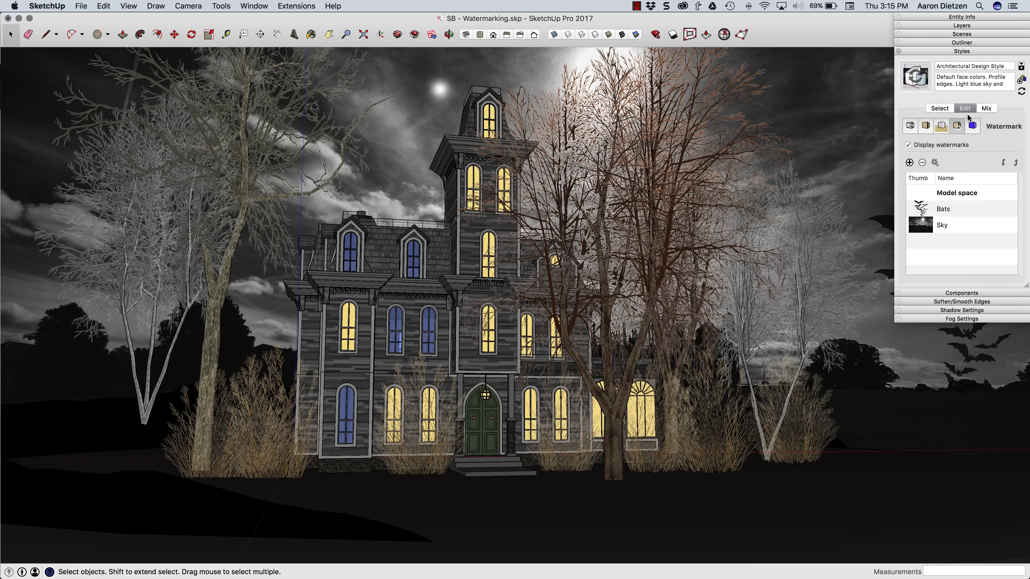
Add SB-Logo.png from the Desktop as a watermark named Logo, placed as an overlay in front of the model
{"action": "left_click", "coordinate": [909, 163]}
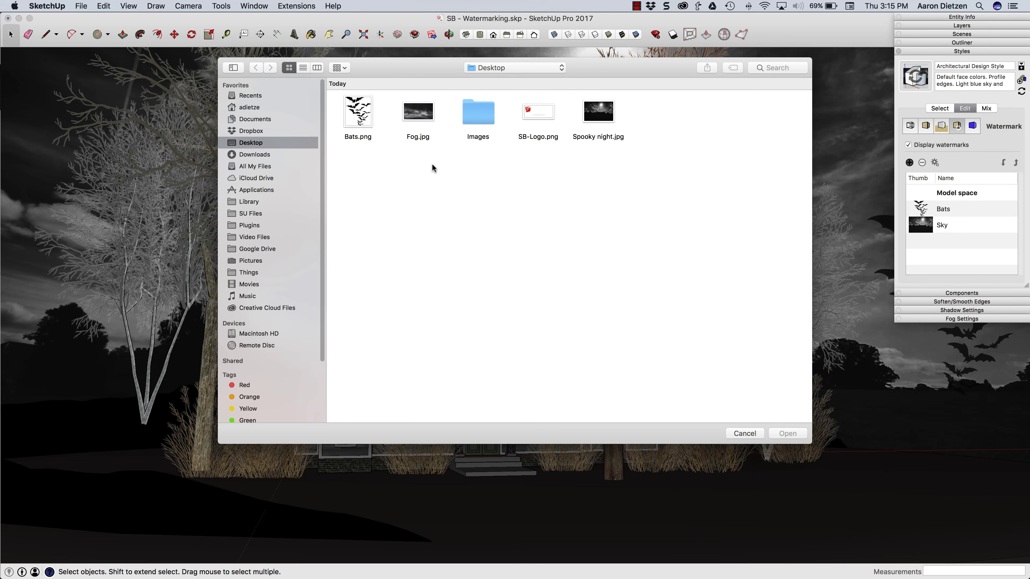
{"action": "left_click", "coordinate": [546, 117]}
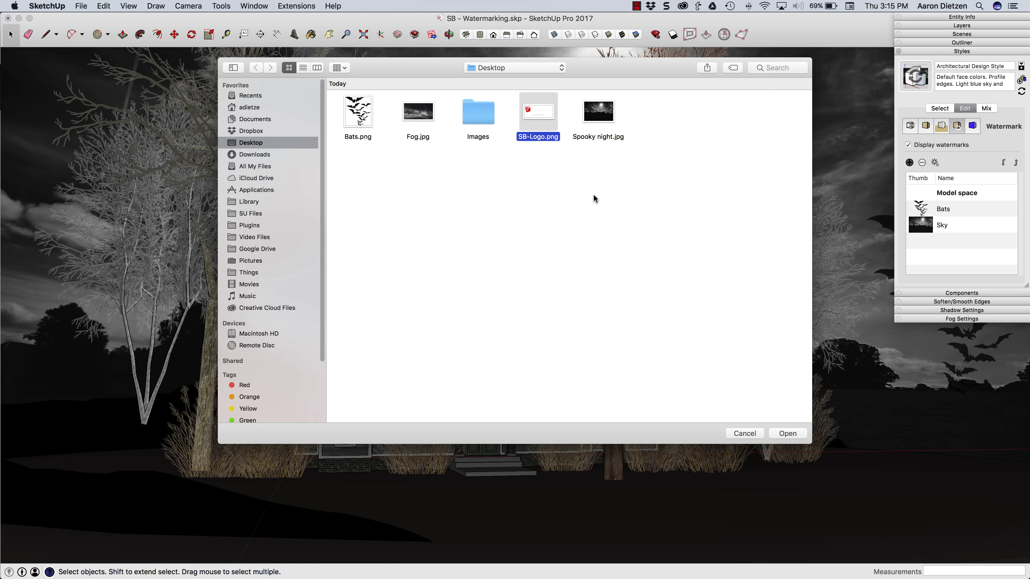
{"action": "left_click", "coordinate": [784, 439]}
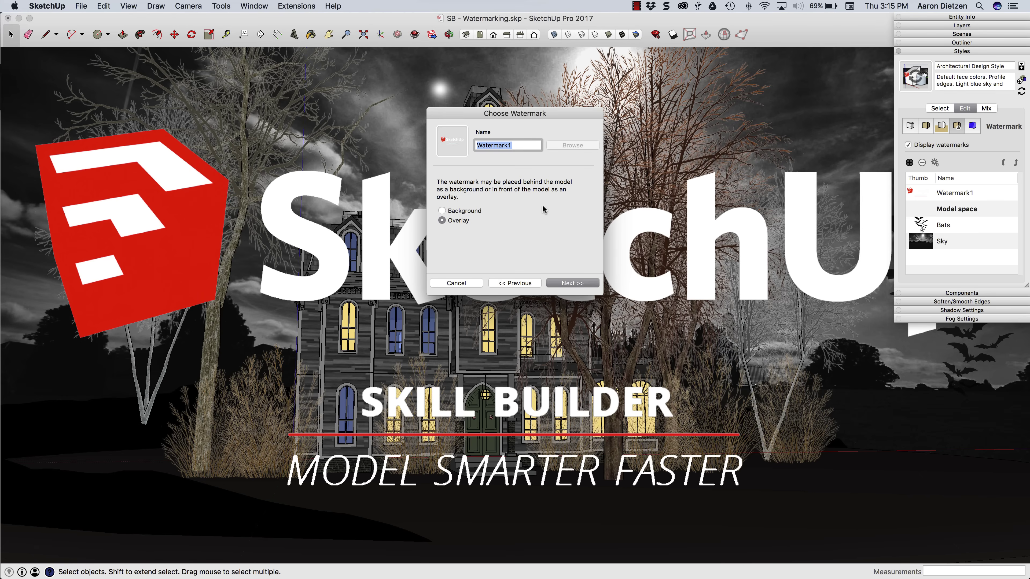
{"action": "type", "text": "Logo"}
{"action": "left_click", "coordinate": [575, 284]}
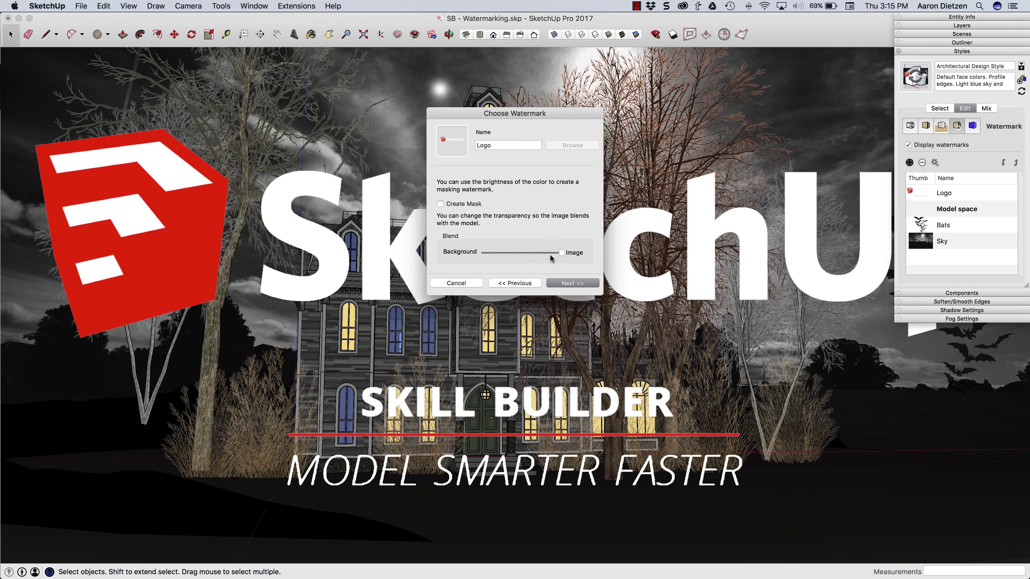
Make the Logo watermark slightly transparent by setting its blend to about three quarters of the way toward the image
{"action": "left_click_drag", "start_coordinate": [546, 252], "coordinate": [548, 253]}
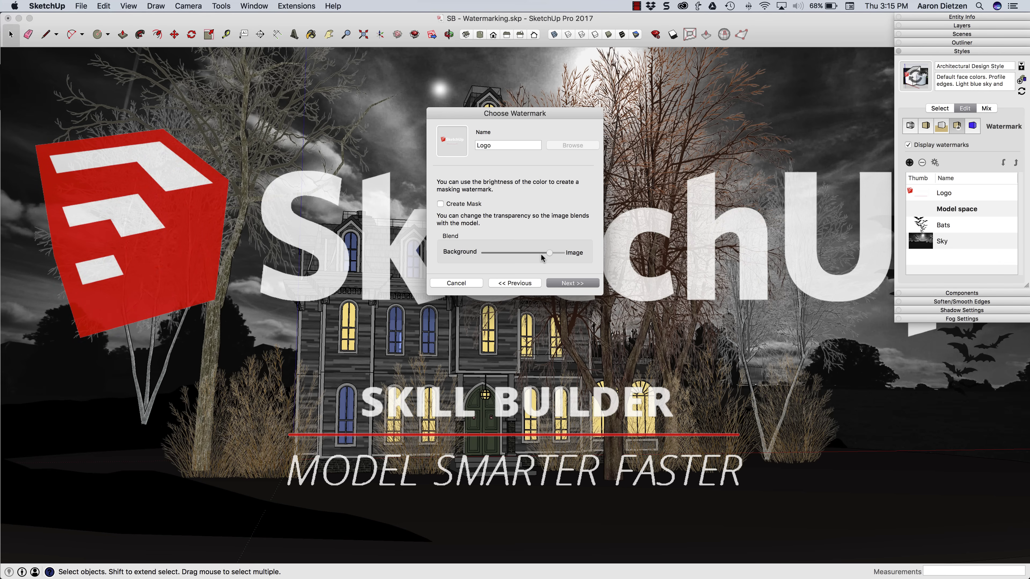
{"action": "left_click", "coordinate": [541, 253]}
{"action": "left_click", "coordinate": [576, 284]}
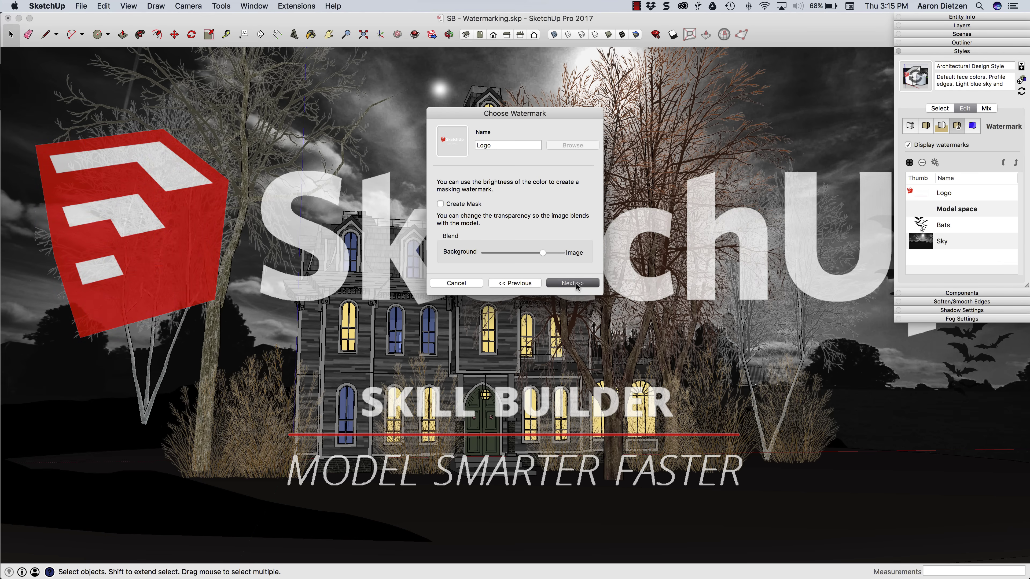
Display the Logo watermark positioned in the window's lower-right corner at about a quarter of the scale range, and finish its setup
{"action": "left_click", "coordinate": [482, 219]}
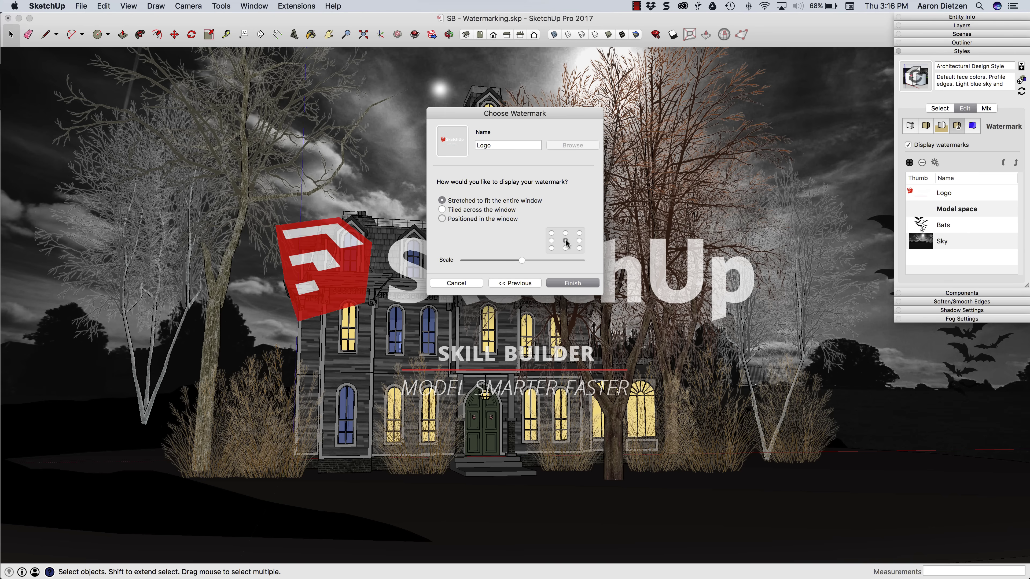
{"action": "left_click", "coordinate": [580, 248]}
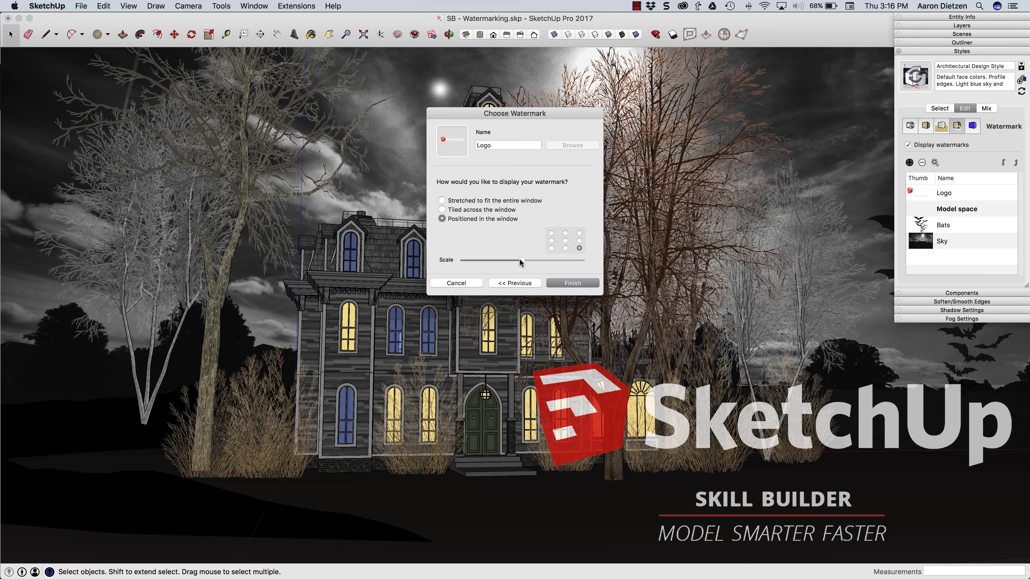
{"action": "left_click_drag", "start_coordinate": [502, 263], "coordinate": [488, 262]}
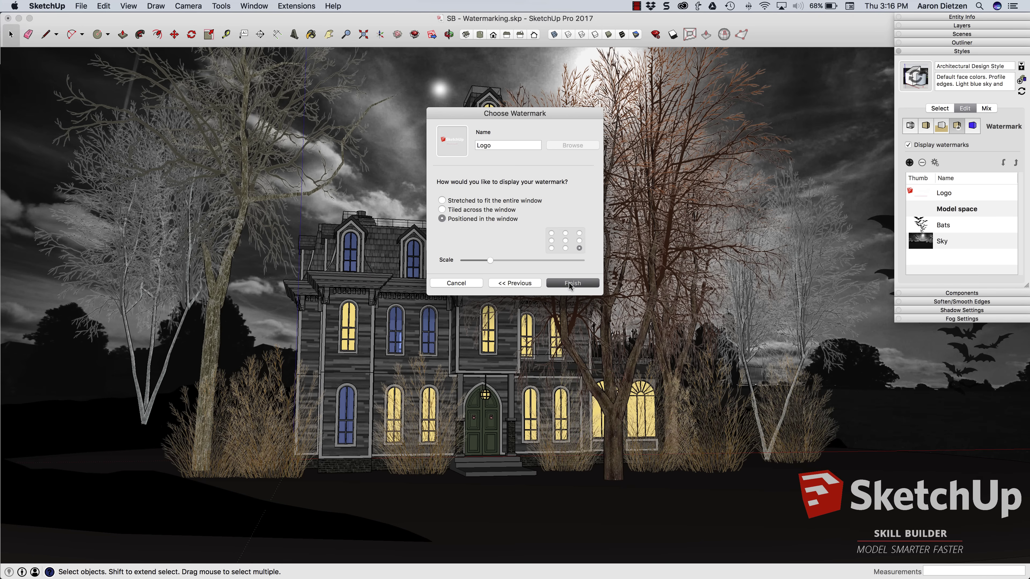
{"action": "key", "text": "Return"}
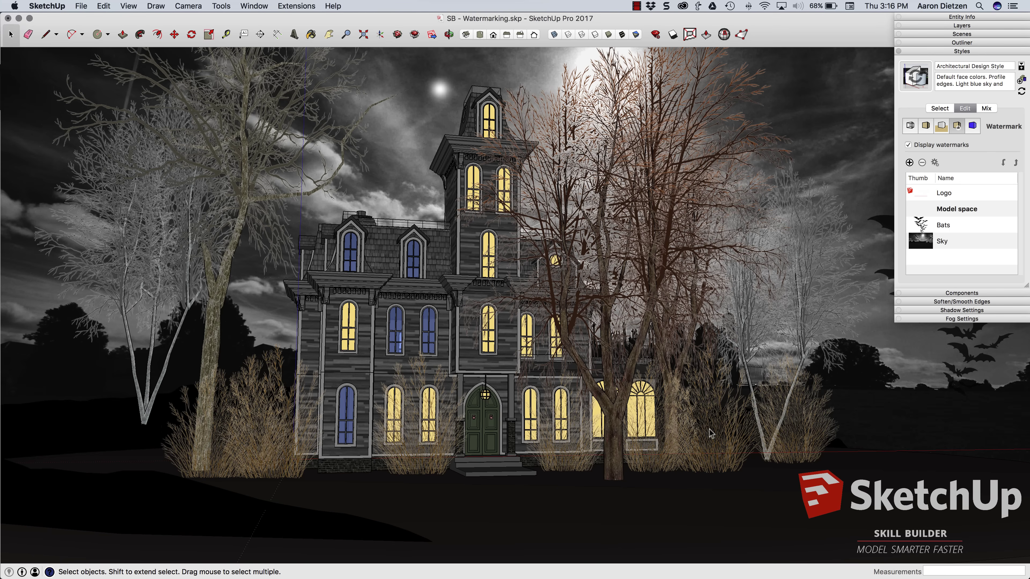
Add Fog.jpg from the Desktop as a watermark named Fog, placed as an overlay in front of the model
{"action": "middle_click_drag", "start_coordinate": [711, 433], "coordinate": [836, 509]}
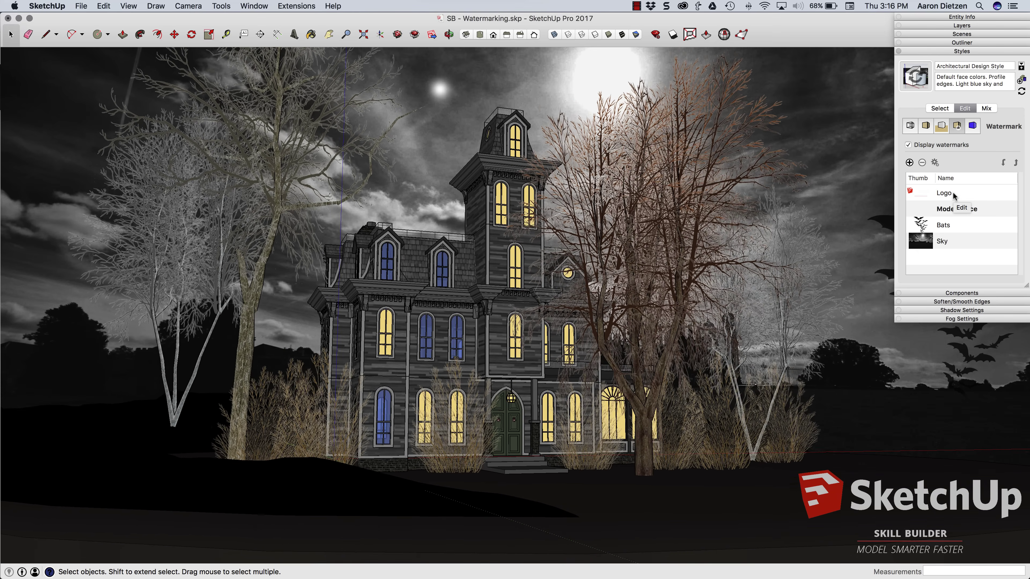
{"action": "left_click", "coordinate": [909, 162]}
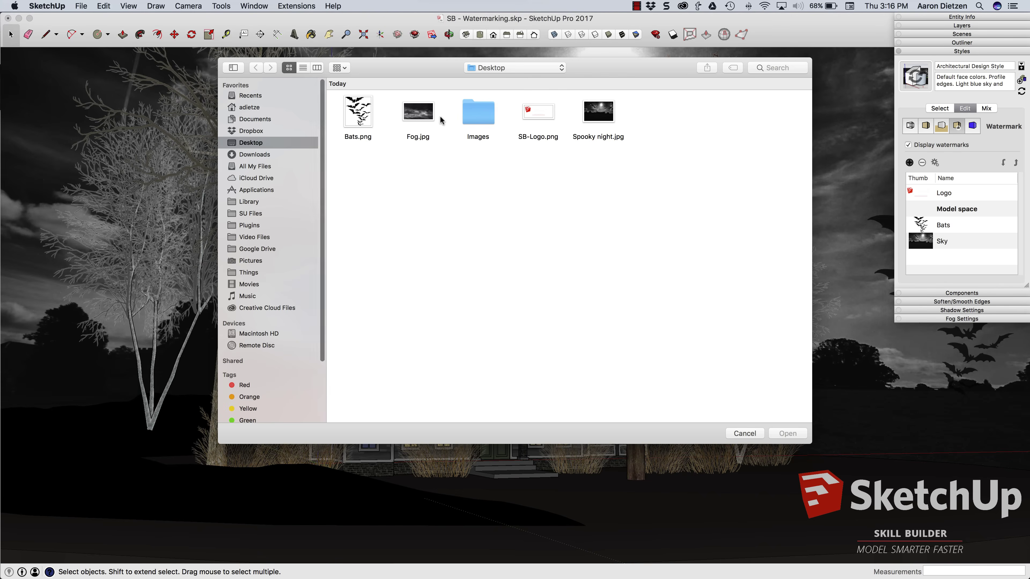
{"action": "left_click", "coordinate": [428, 120]}
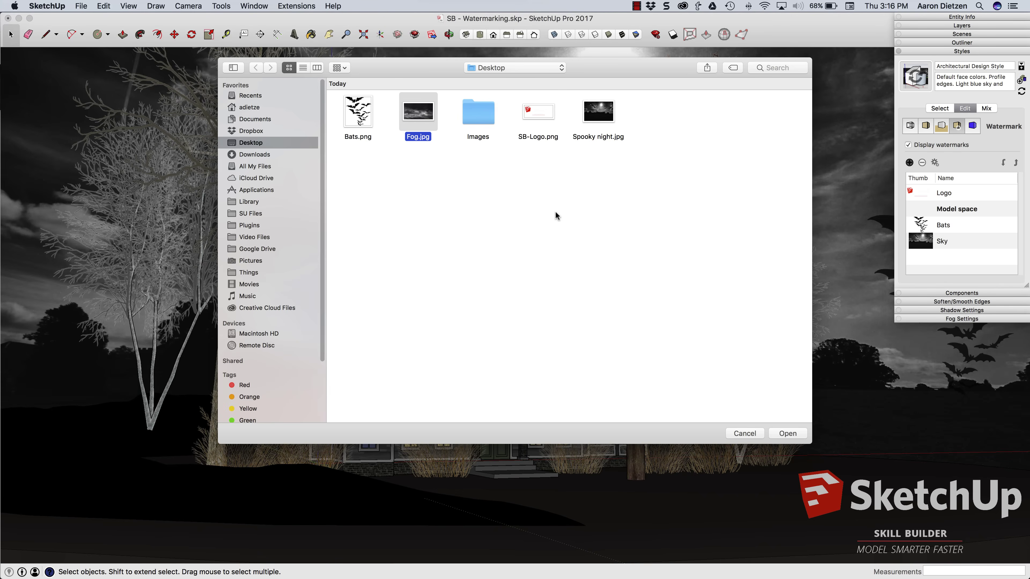
{"action": "key", "text": "Return"}
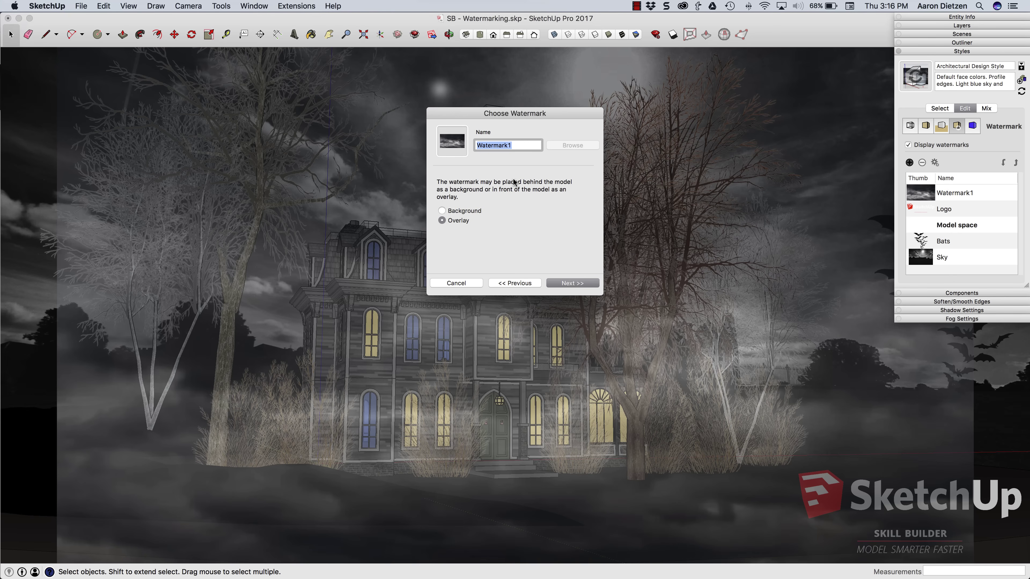
{"action": "type", "text": "Fog"}
{"action": "left_click", "coordinate": [558, 283]}
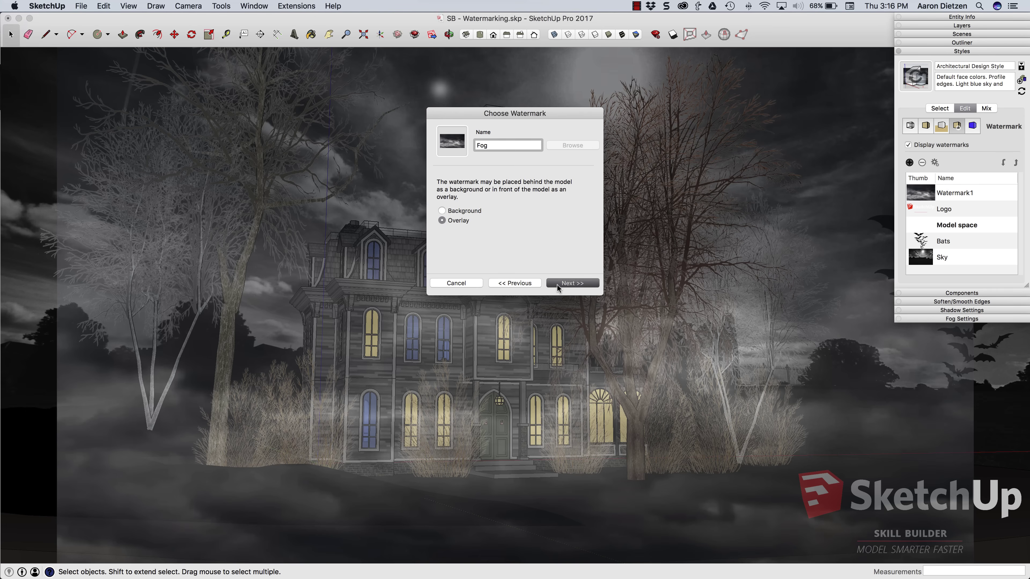
Blend the Fog watermark about one third toward the image and display it positioned in the window's centre at maximum scale
{"action": "left_click_drag", "start_coordinate": [519, 254], "coordinate": [512, 256]}
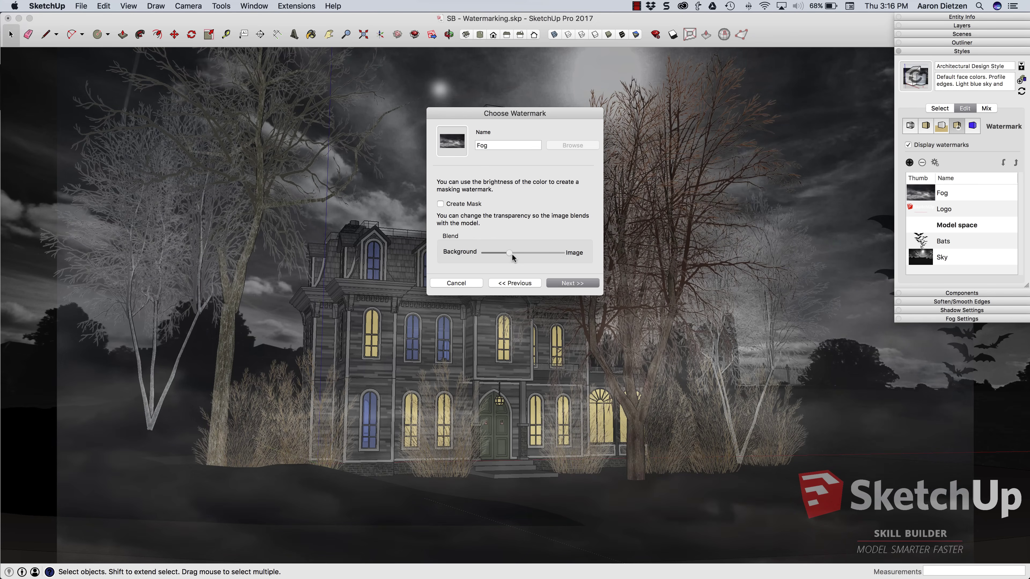
{"action": "left_click", "coordinate": [573, 283]}
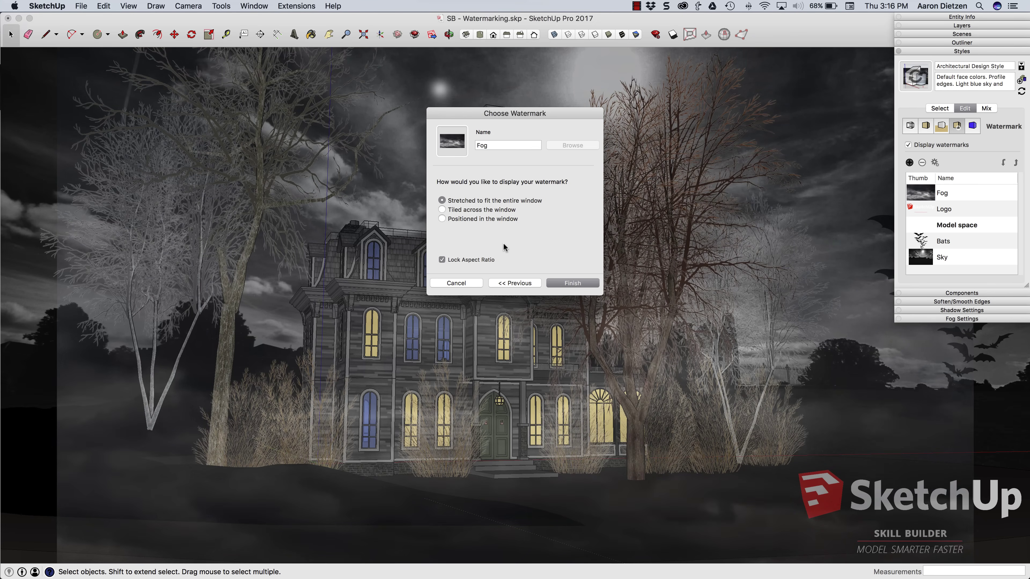
{"action": "left_click", "coordinate": [468, 220]}
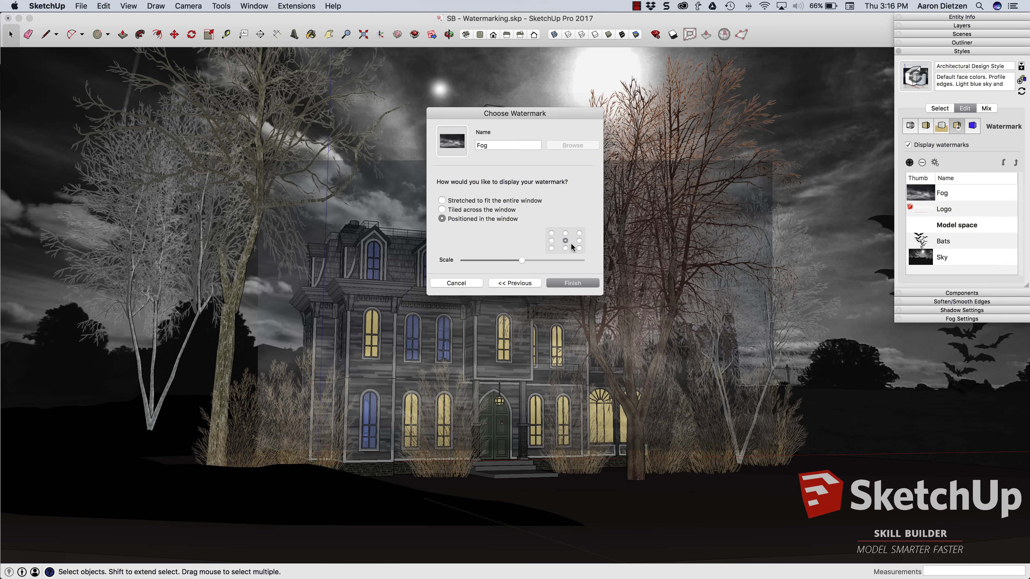
{"action": "left_click_drag", "start_coordinate": [531, 262], "coordinate": [588, 263]}
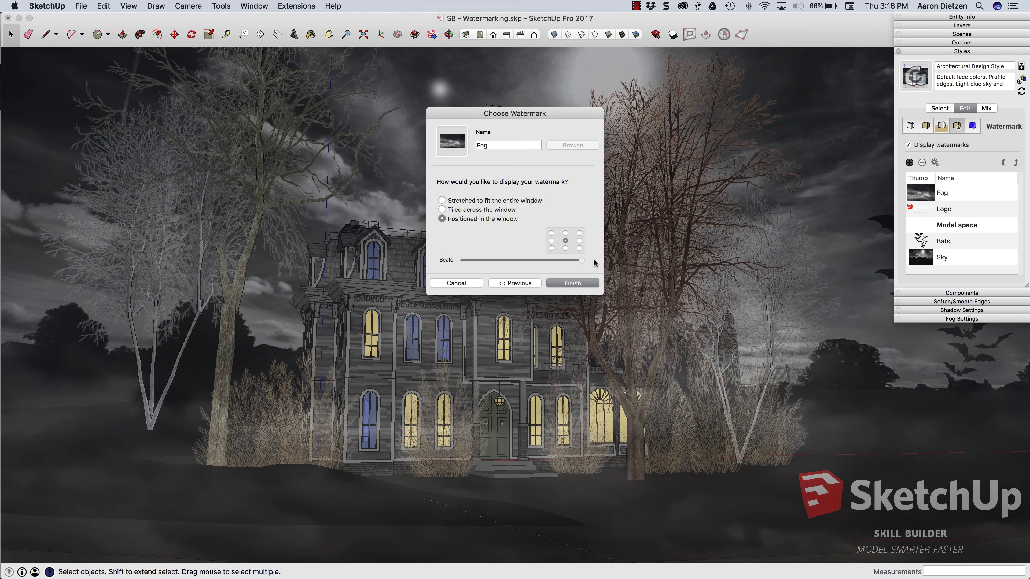
{"action": "left_click", "coordinate": [564, 283]}
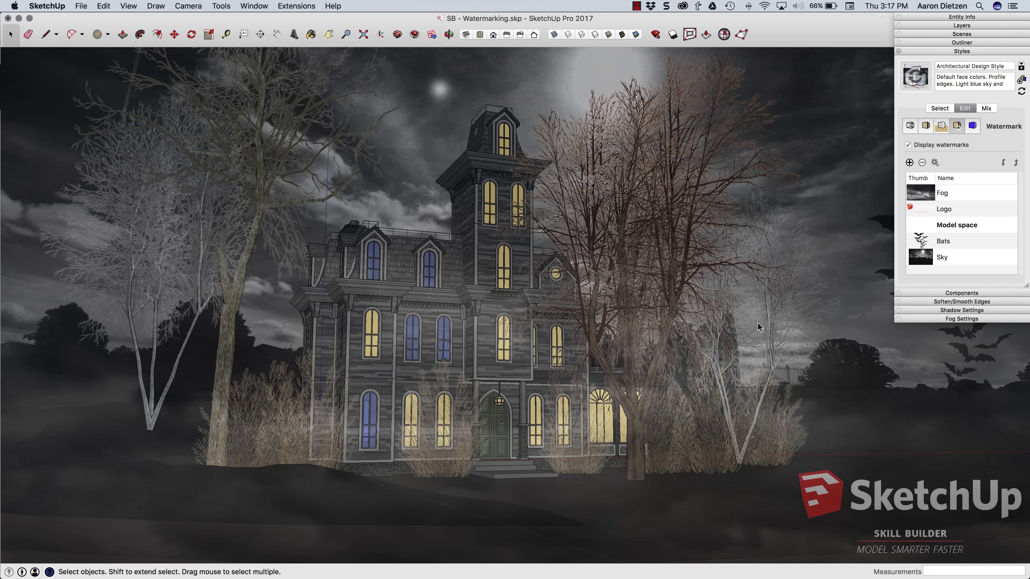
Move the Logo watermark in front of the Fog watermark in the overlay order and collapse the style settings
{"action": "middle_click_drag", "start_coordinate": [770, 344], "coordinate": [474, 359]}
{"action": "scroll", "coordinate": [462, 367], "scroll_direction": "up", "scroll_amount": 4}
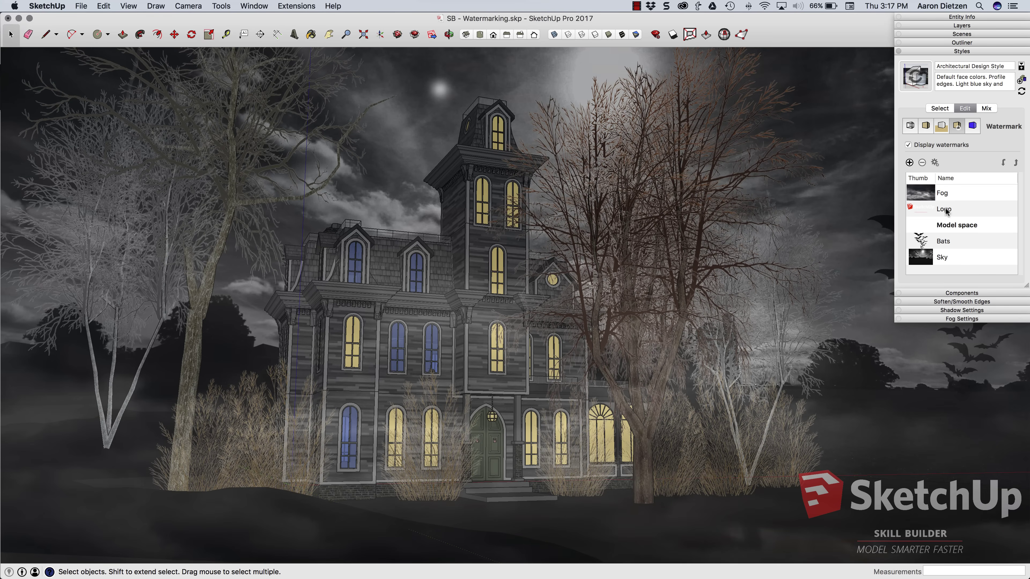
{"action": "left_click", "coordinate": [932, 211]}
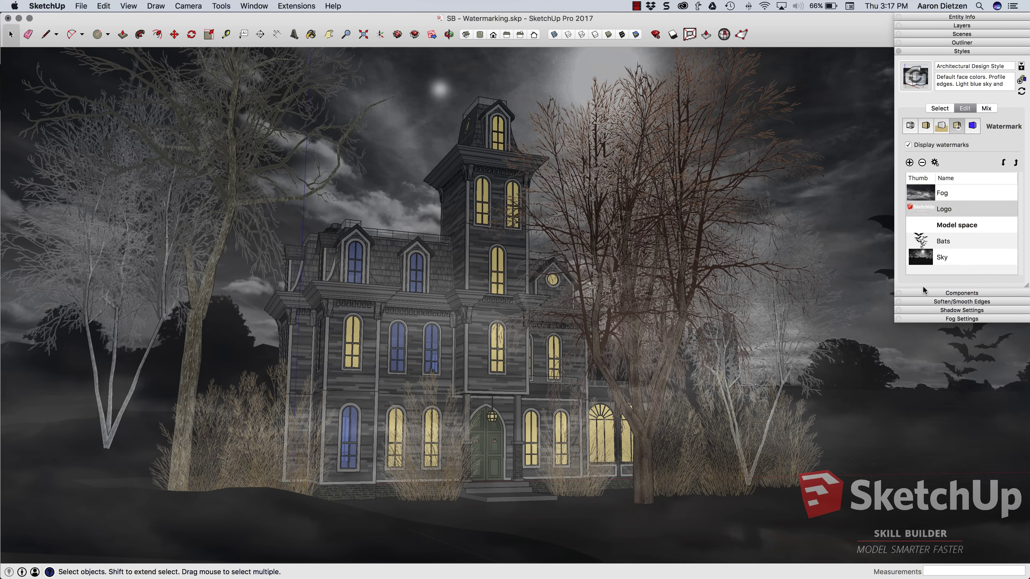
{"action": "left_click", "coordinate": [1015, 163]}
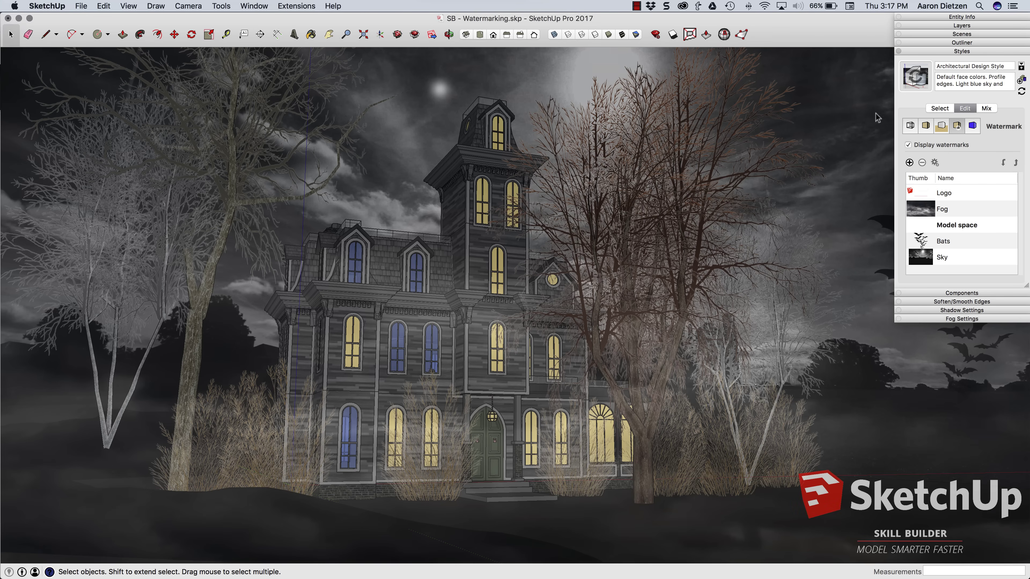
{"action": "left_click", "coordinate": [917, 52]}
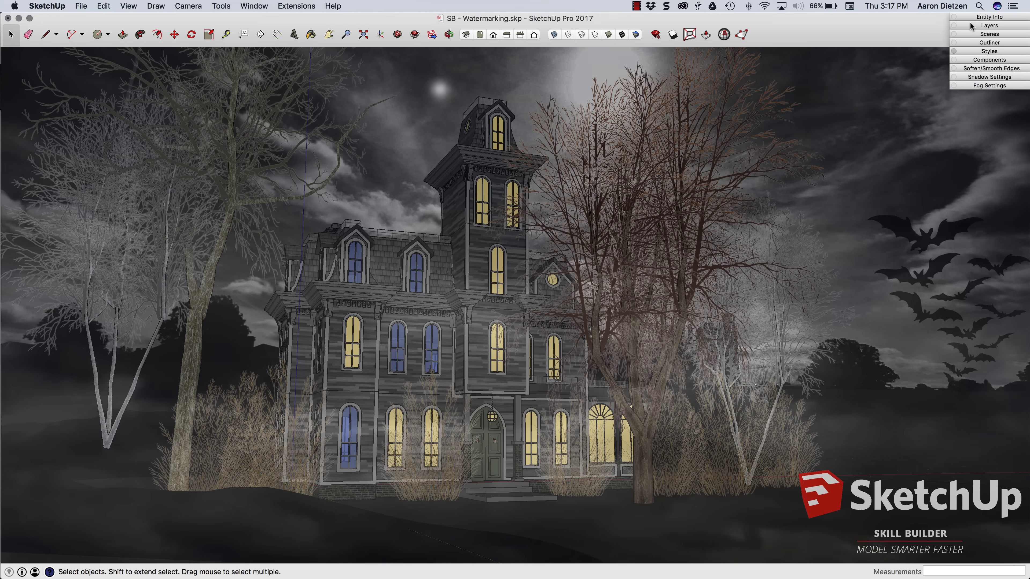